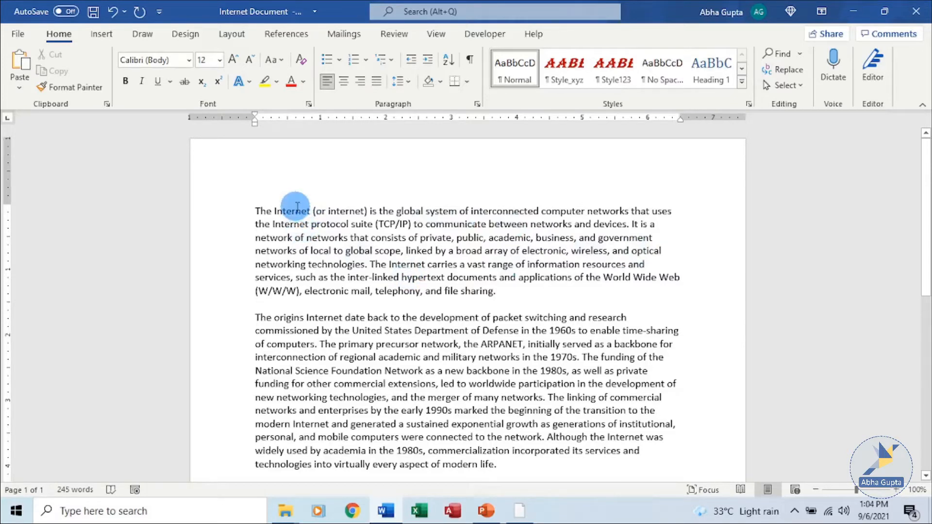
- Select the words "Internet" and "electronic" in turn, and the sentence starting "The Internet carries", clearing the selection each time
{"action": "double_click", "coordinate": [297, 208]}
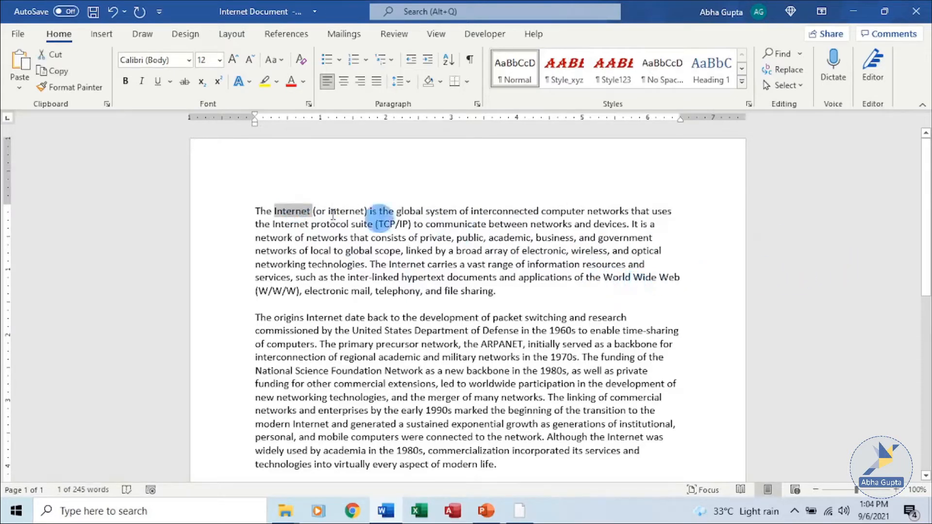
{"action": "double_click", "coordinate": [332, 291]}
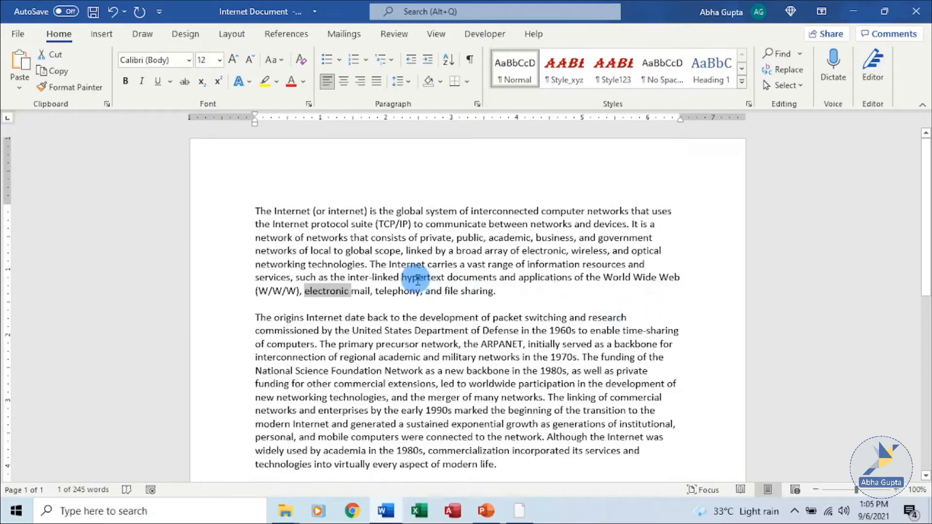
{"action": "left_click", "coordinate": [543, 293]}
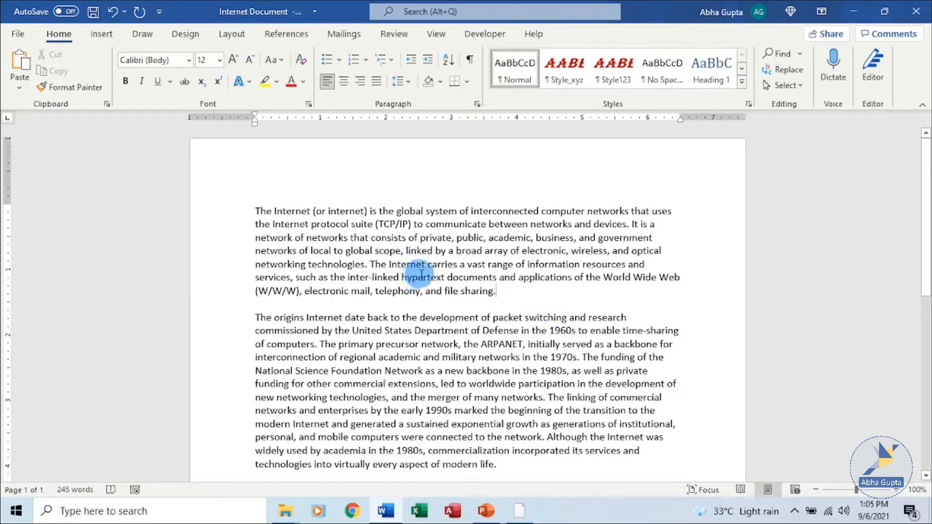
{"action": "left_click", "coordinate": [423, 274], "text": "ctrl"}
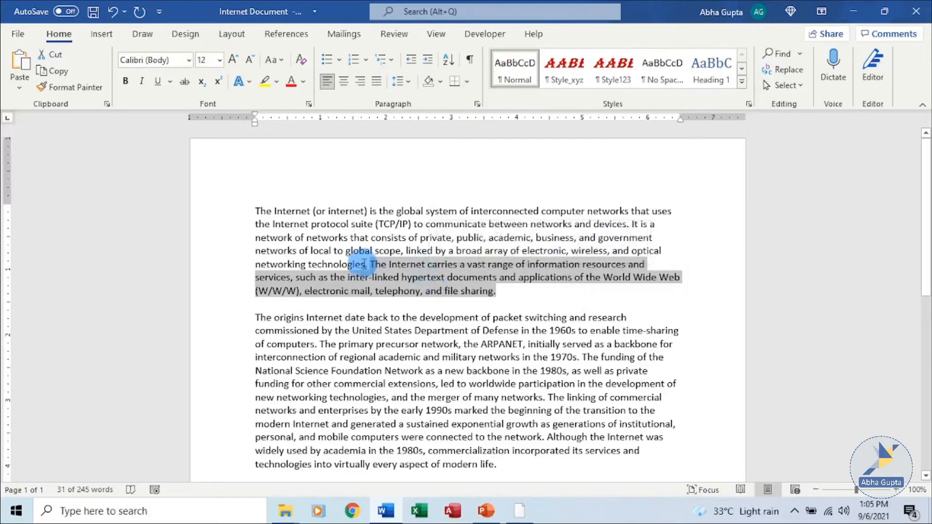
{"action": "left_click", "coordinate": [542, 295]}
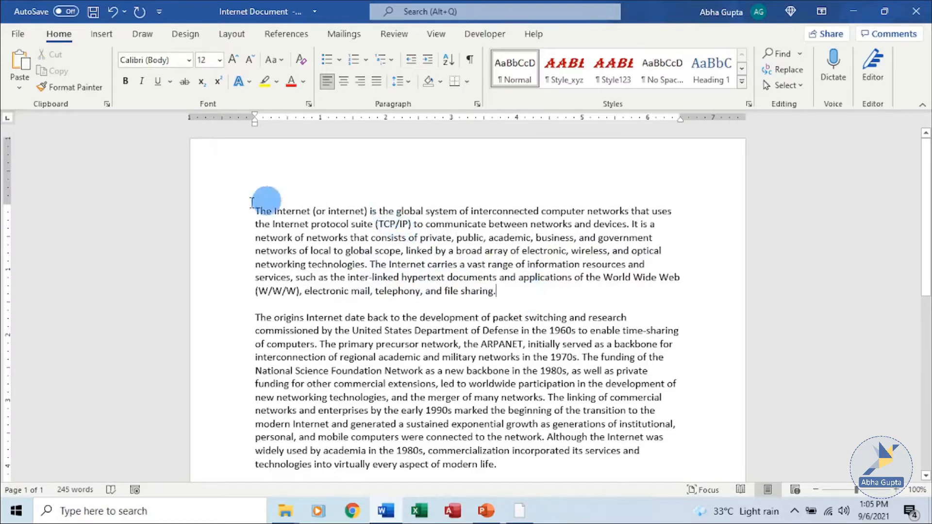
- Select the word "scope" in the first paragraph, followed by the whole first paragraph, and clear the selection
{"action": "double_click", "coordinate": [382, 252]}
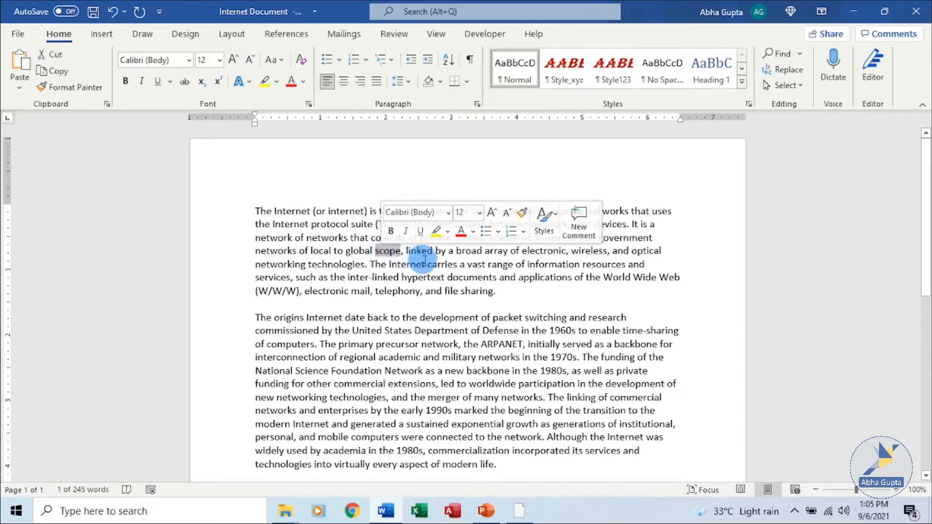
{"action": "left_click", "coordinate": [541, 304]}
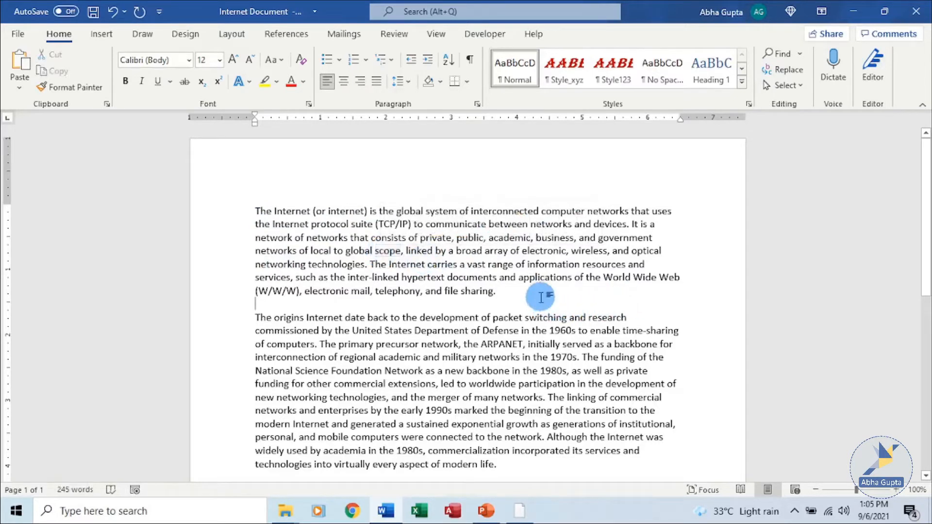
{"action": "double_click", "coordinate": [235, 261]}
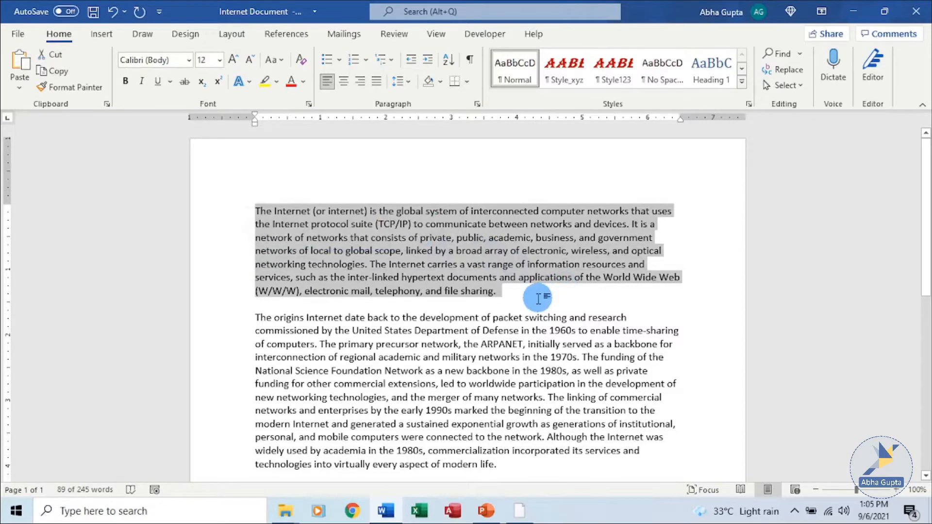
{"action": "left_click", "coordinate": [538, 298]}
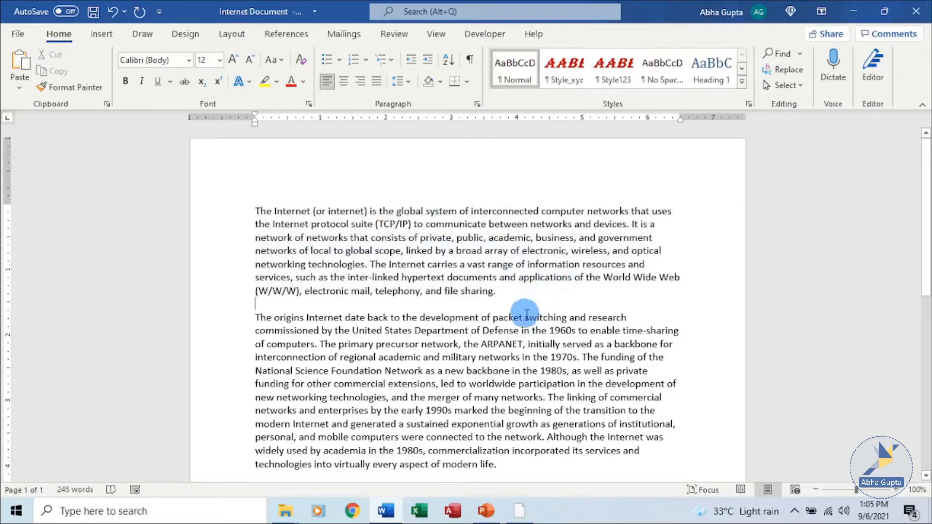
- Select the entire document twice, followed by only the first paragraph with the blank line below it, and clear the selection
{"action": "triple_click", "coordinate": [217, 324]}
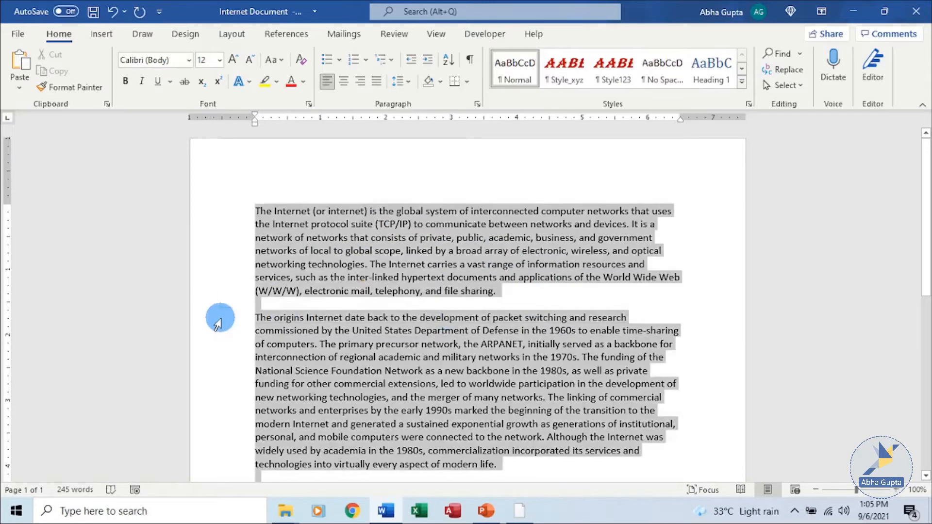
{"action": "left_click", "coordinate": [581, 294]}
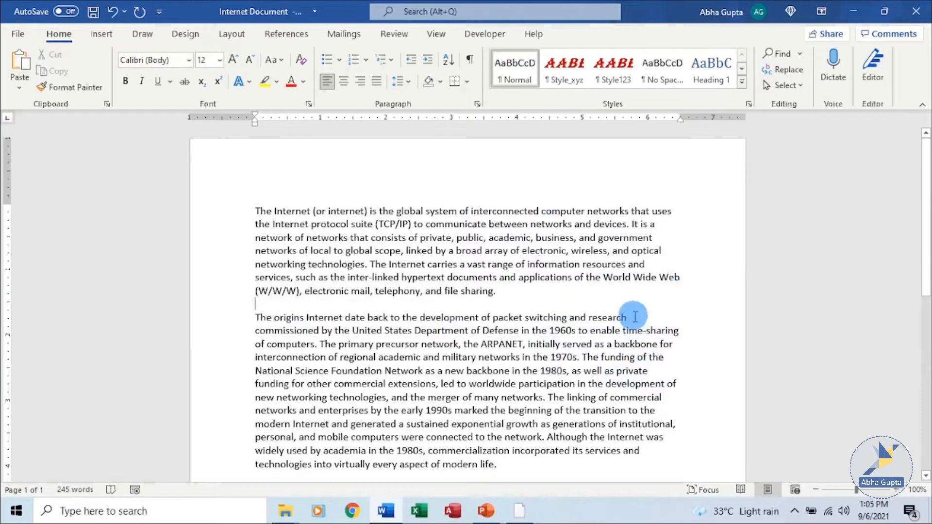
{"action": "key", "text": "ctrl+a"}
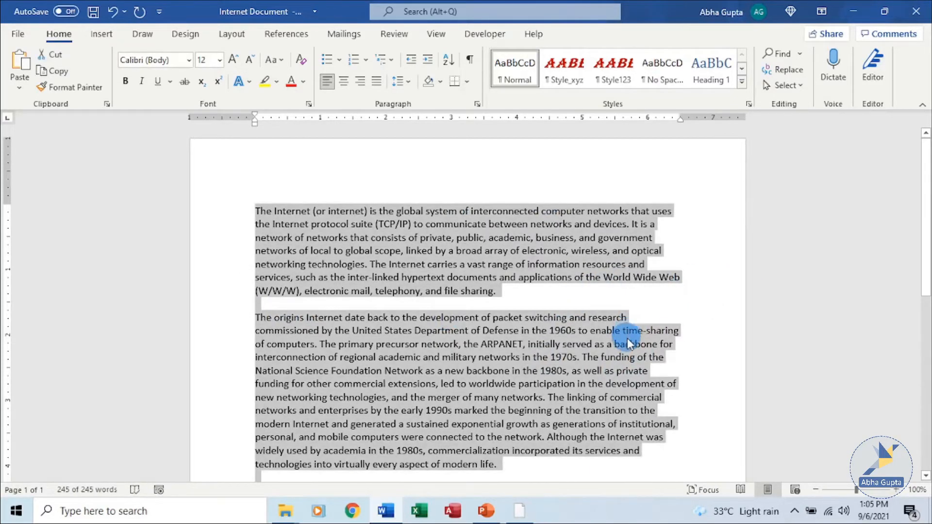
{"action": "left_click", "coordinate": [546, 316]}
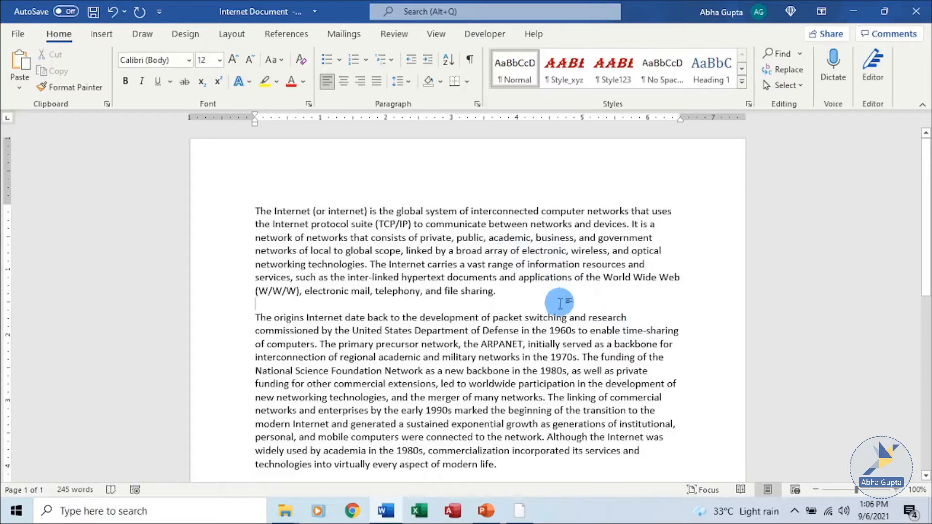
{"action": "left_click_drag", "start_coordinate": [258, 210], "coordinate": [529, 304]}
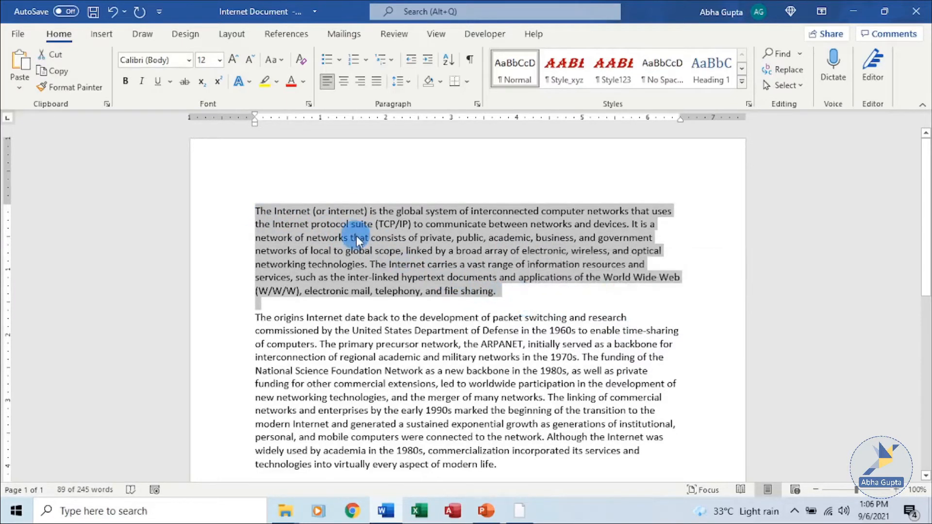
{"action": "left_click", "coordinate": [507, 294]}
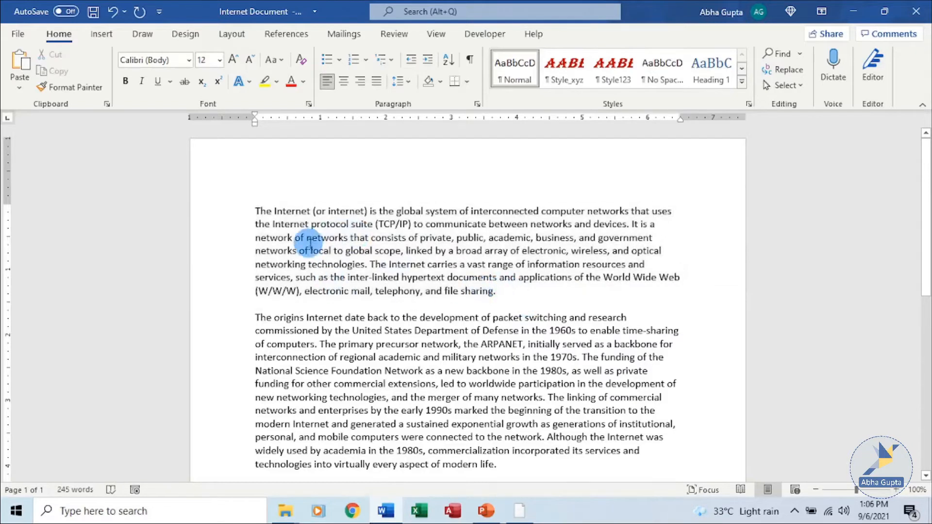
- Extend a selection line by line from the start of the first paragraph to its end, and select the second paragraph instead
{"action": "left_click", "coordinate": [257, 212]}
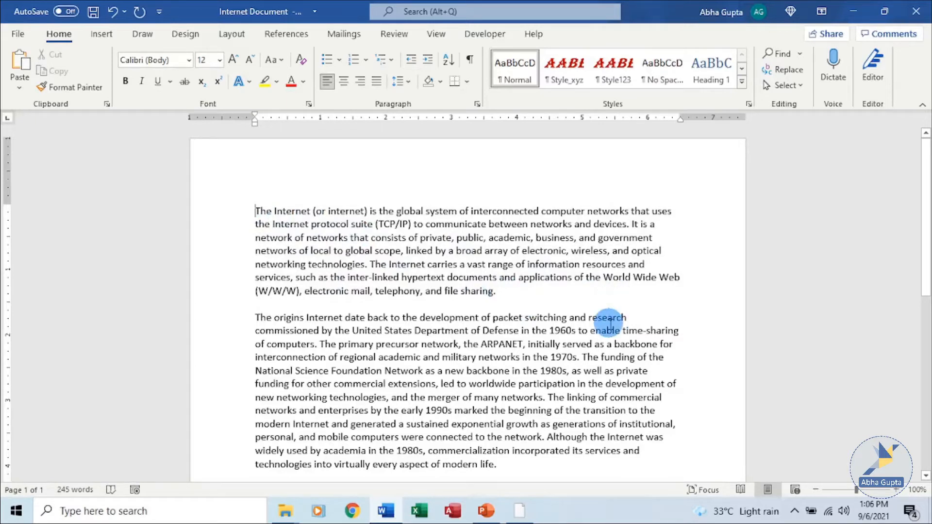
{"action": "key", "text": "shift+Down"}
{"action": "key", "text": "shift+Down"}
{"action": "key", "text": "shift+Down"}
{"action": "key", "text": "shift+Down"}
{"action": "key", "text": "shift+Down"}
{"action": "key", "text": "shift+Down"}
{"action": "key", "text": "shift+Down"}
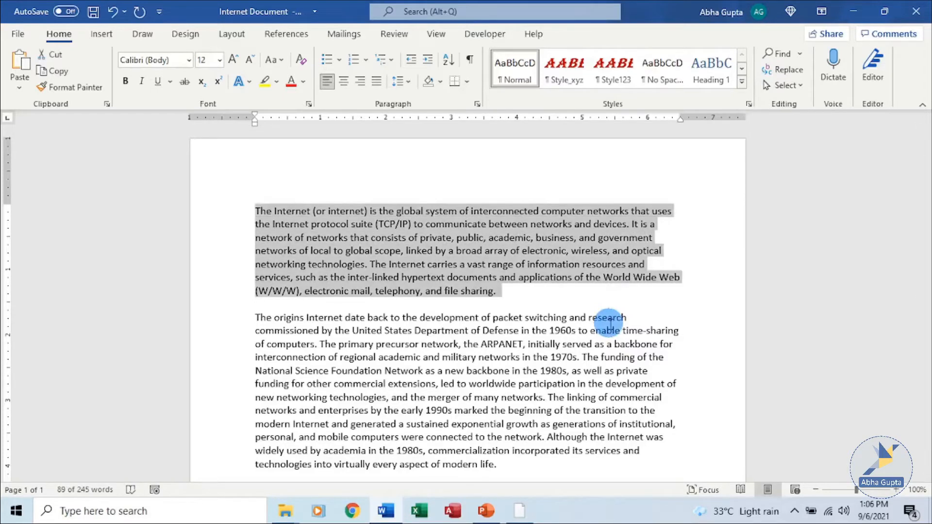
{"action": "key", "text": "Right"}
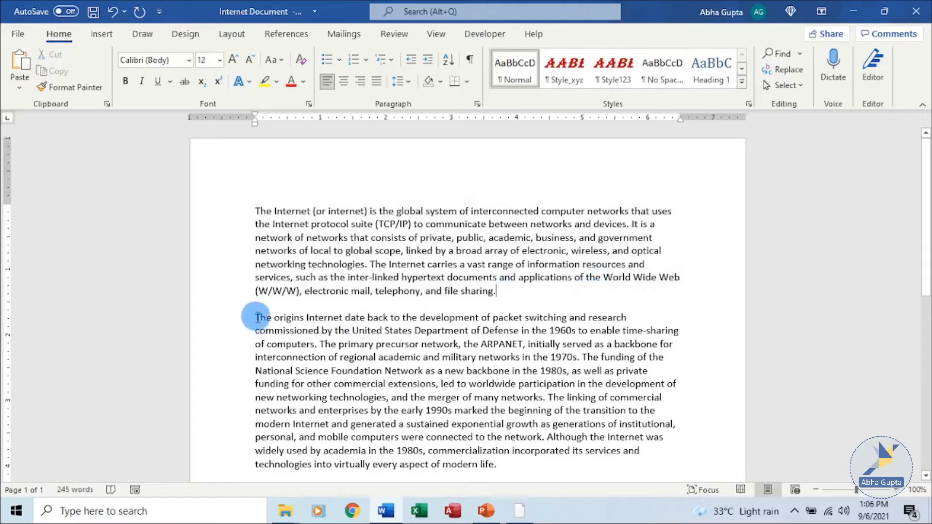
{"action": "left_click_drag", "start_coordinate": [256, 318], "coordinate": [521, 462]}
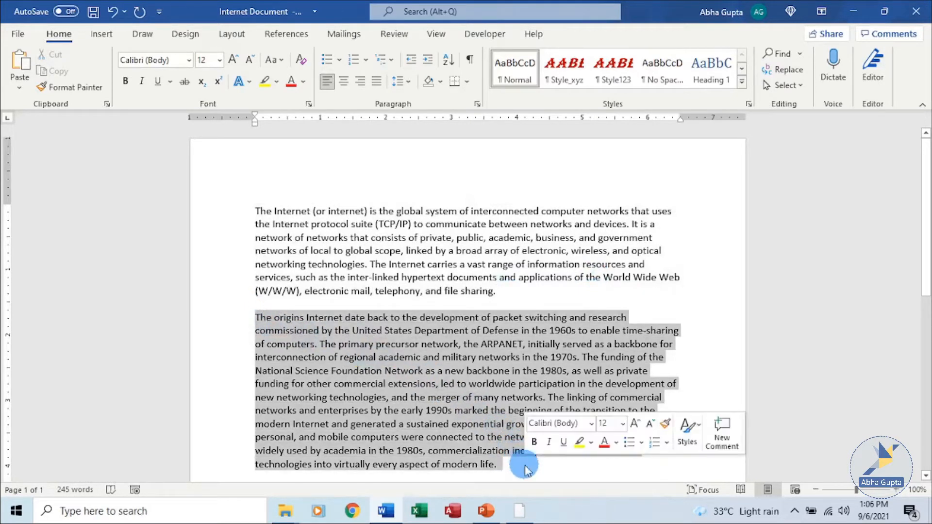
{"action": "left_click", "coordinate": [519, 296]}
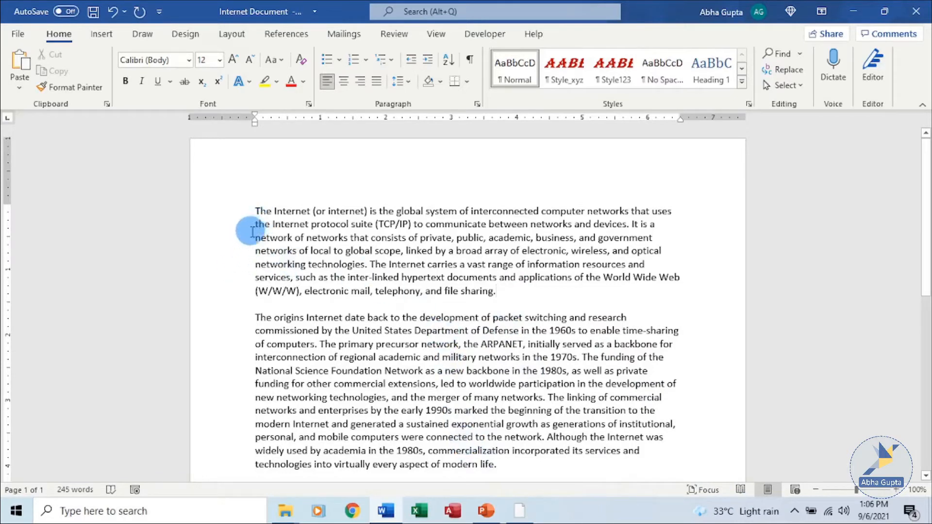
- Copy the first paragraph and paste it on the empty line below the paragraph about the Internet's origins
{"action": "left_click_drag", "start_coordinate": [258, 204], "coordinate": [551, 293]}
{"action": "key", "text": "ctrl+c"}
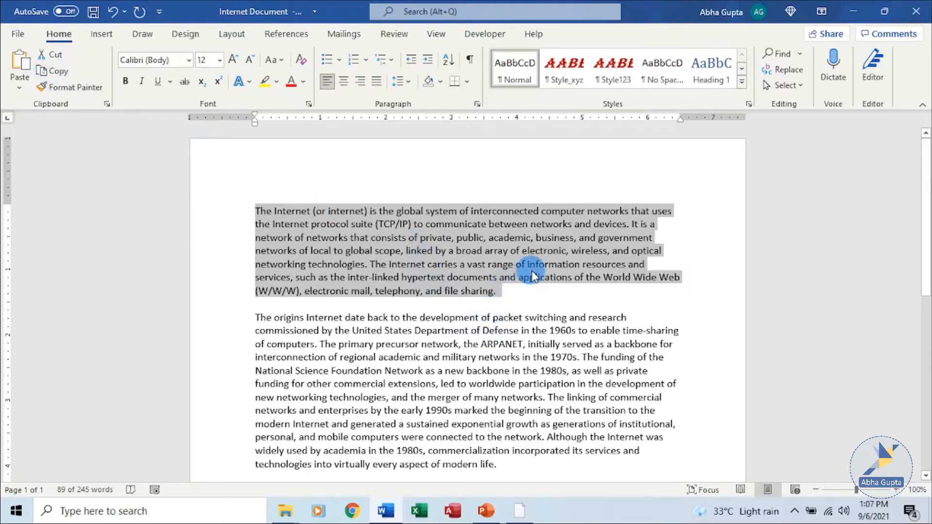
{"action": "right_click", "coordinate": [521, 261]}
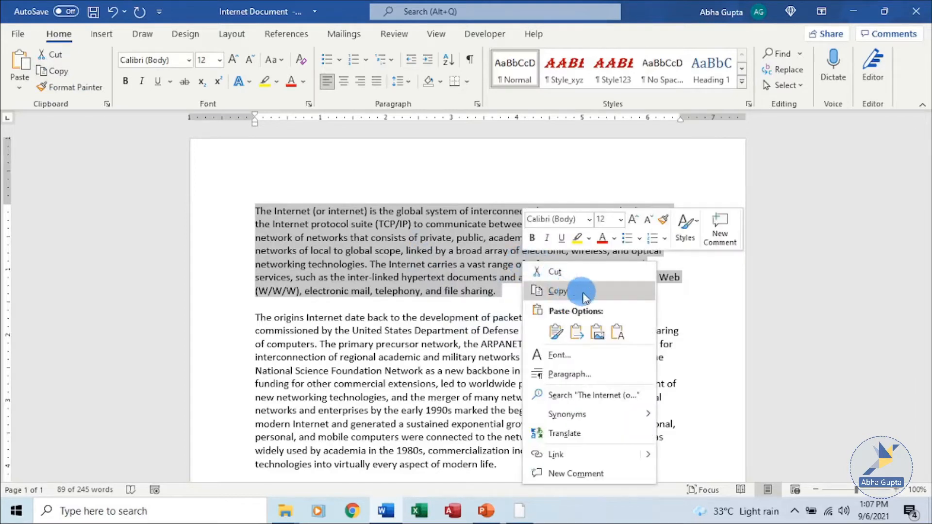
{"action": "left_click", "coordinate": [704, 308]}
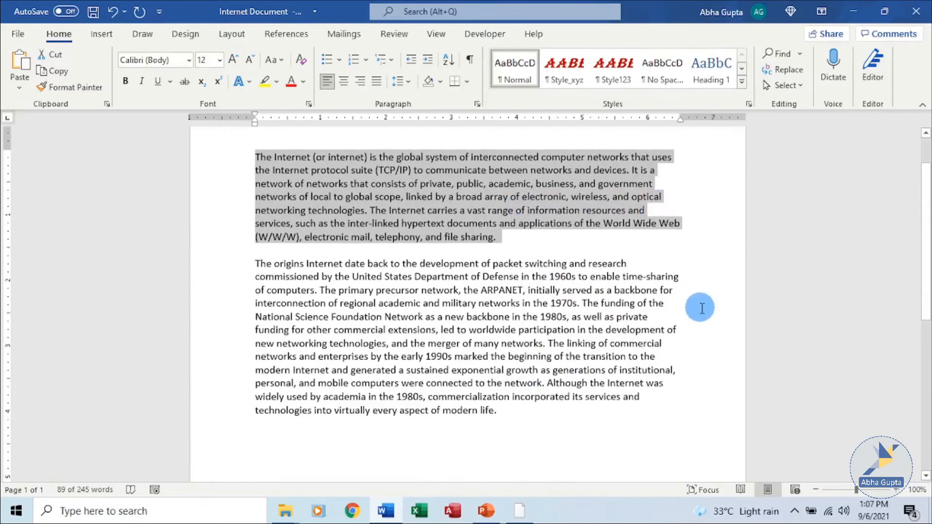
{"action": "scroll", "coordinate": [703, 309], "scroll_direction": "down", "scroll_amount": 3}
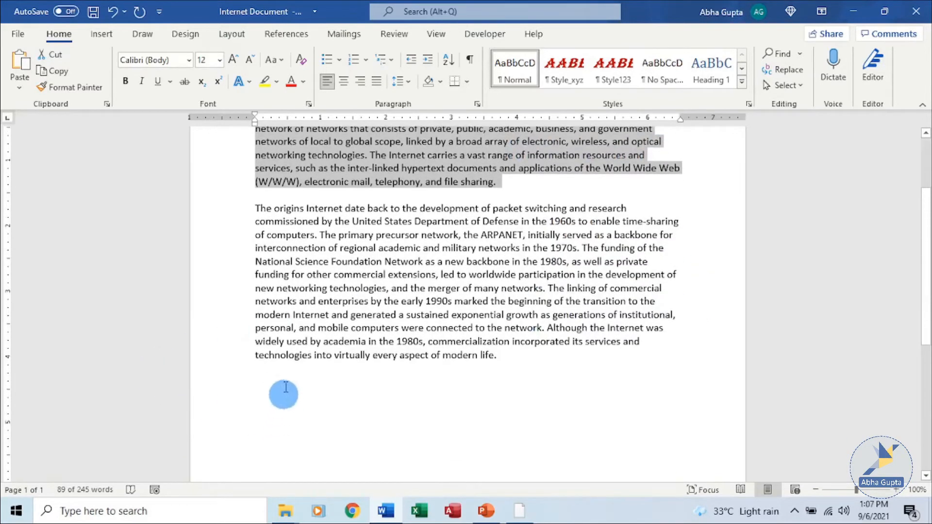
{"action": "left_click", "coordinate": [258, 379]}
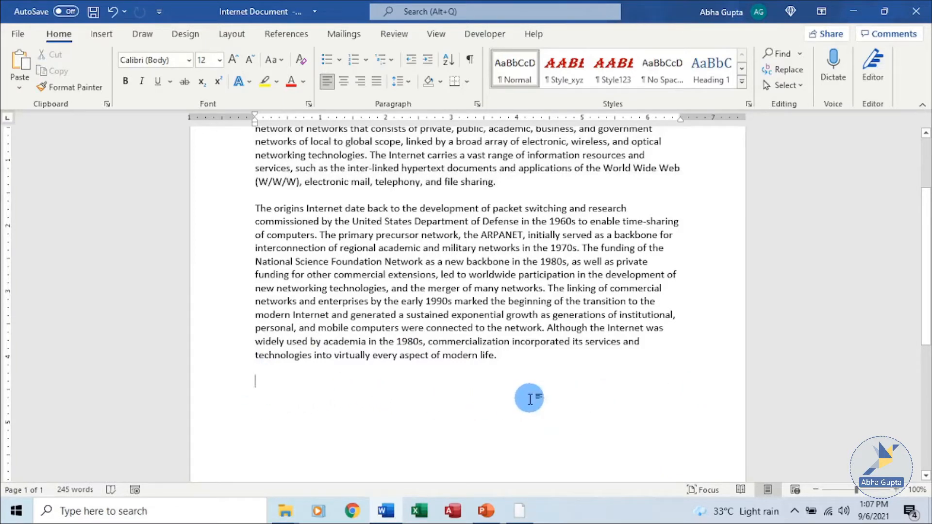
{"action": "right_click", "coordinate": [319, 406]}
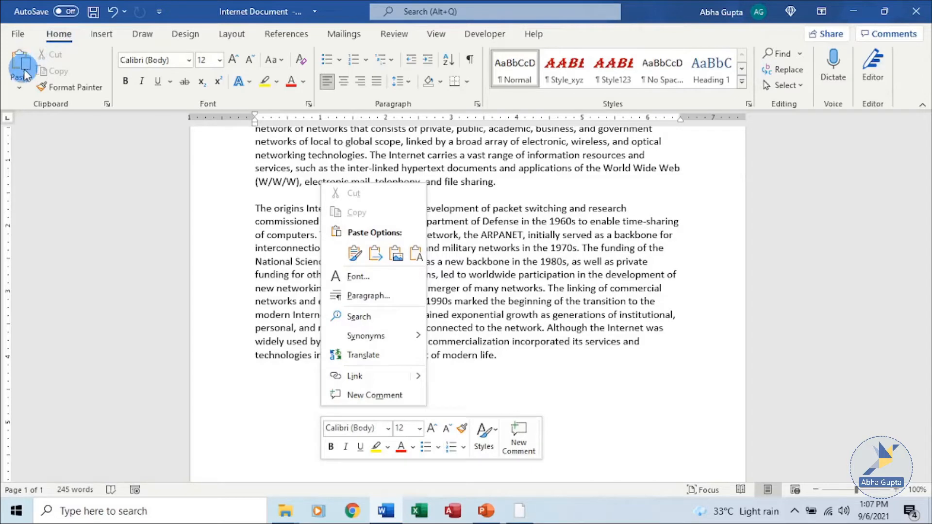
{"action": "left_click", "coordinate": [582, 384]}
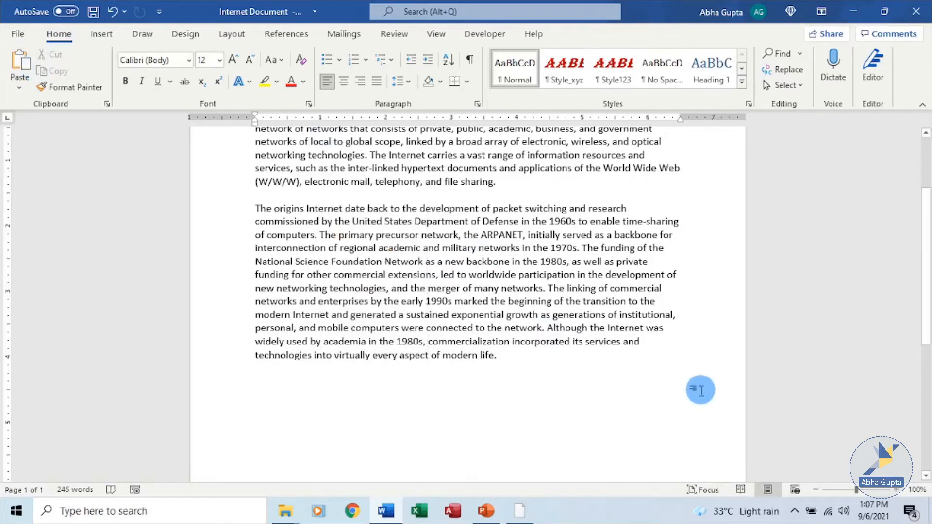
{"action": "key", "text": "ctrl+v"}
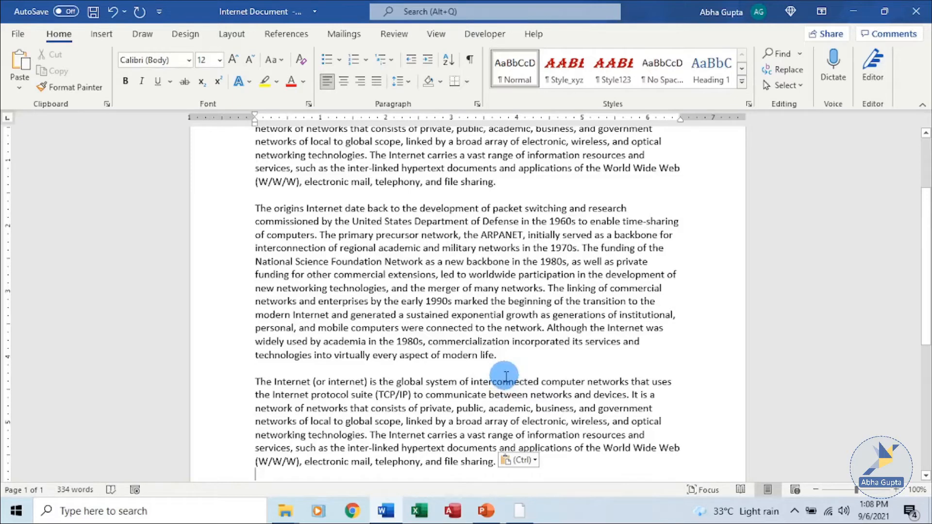
- Cut the first paragraph, about the global system of interconnected networks, out of the document
{"action": "scroll", "coordinate": [504, 372], "scroll_direction": "down", "scroll_amount": 1}
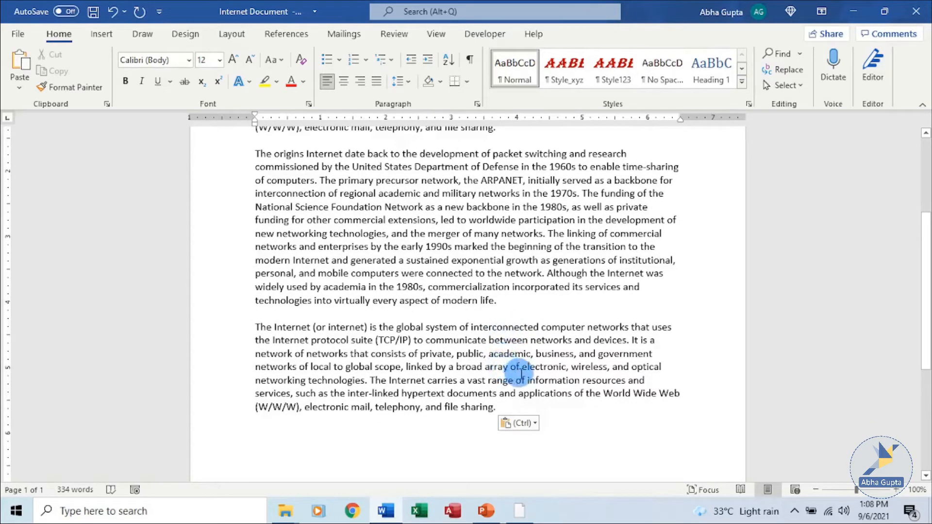
{"action": "scroll", "coordinate": [563, 340], "scroll_direction": "up", "scroll_amount": 1}
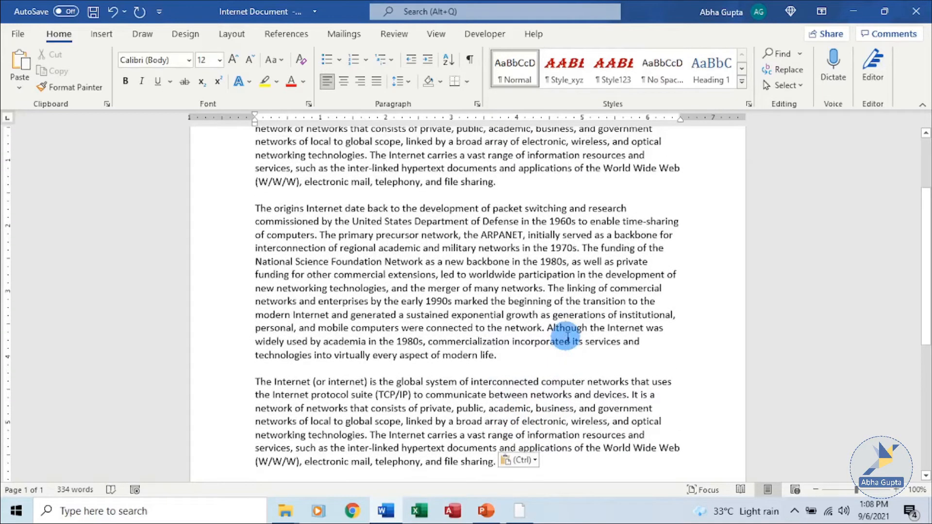
{"action": "scroll", "coordinate": [566, 336], "scroll_direction": "up", "scroll_amount": 2}
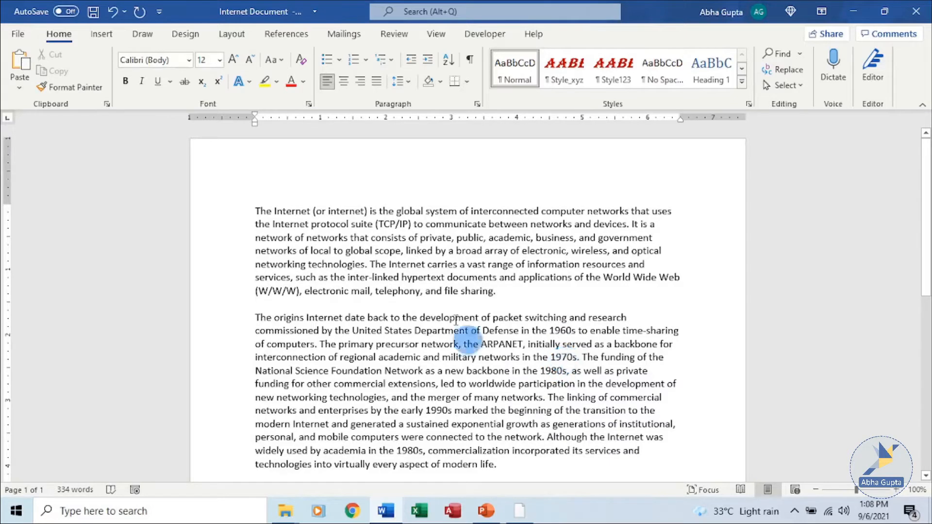
{"action": "left_click_drag", "start_coordinate": [250, 210], "coordinate": [482, 260]}
{"action": "key", "text": "ctrl+c"}
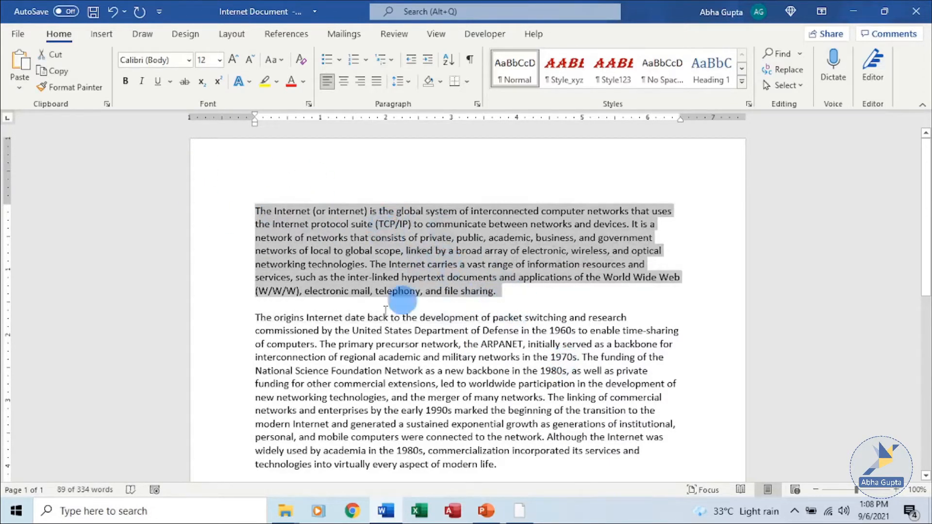
{"action": "left_click", "coordinate": [50, 61]}
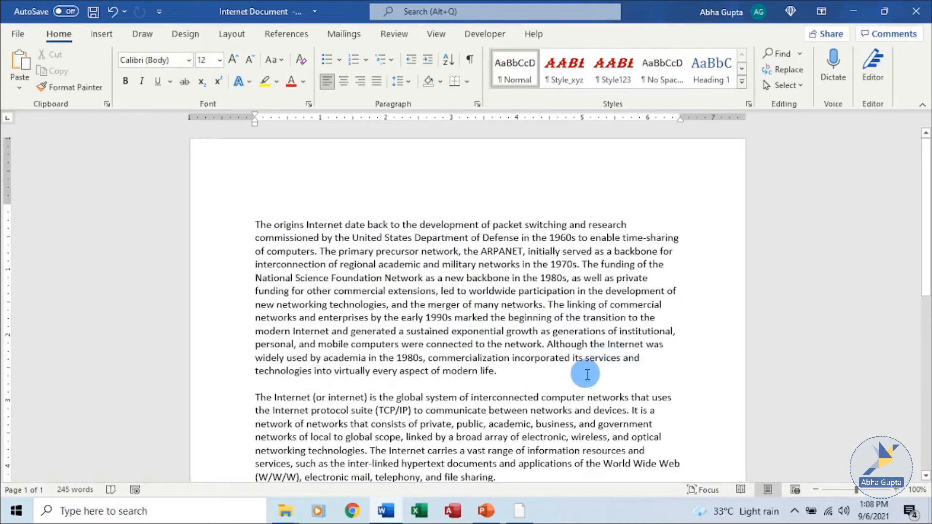
- Paste the cut paragraph at the end of the document, separated from the text above by a blank line
{"action": "scroll", "coordinate": [577, 379], "scroll_direction": "down", "scroll_amount": 3}
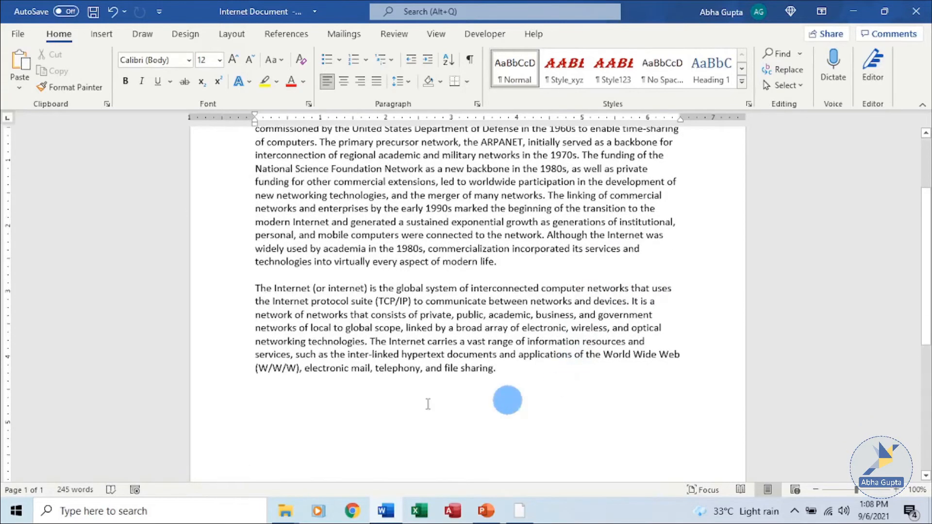
{"action": "left_click", "coordinate": [258, 403]}
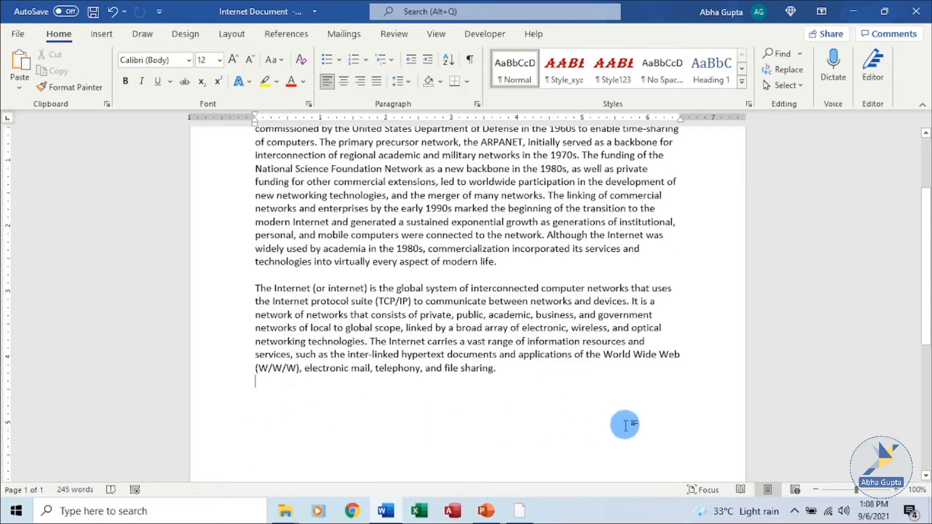
{"action": "key", "text": "Return"}
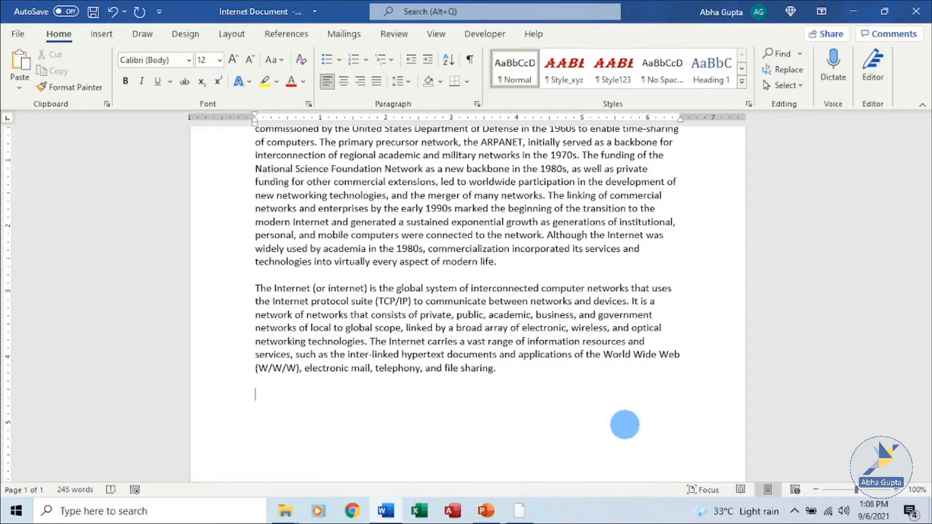
{"action": "key", "text": "ctrl+v"}
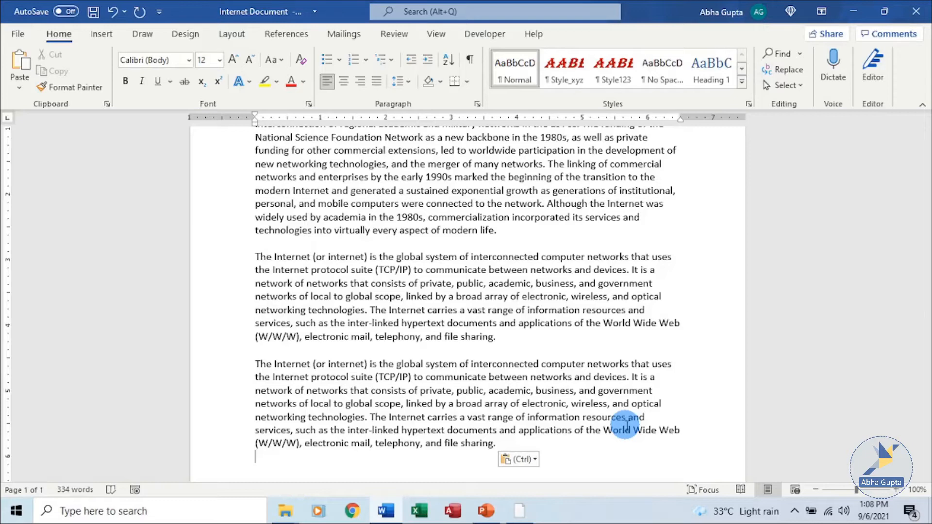
{"action": "scroll", "coordinate": [678, 370], "scroll_direction": "up", "scroll_amount": 4}
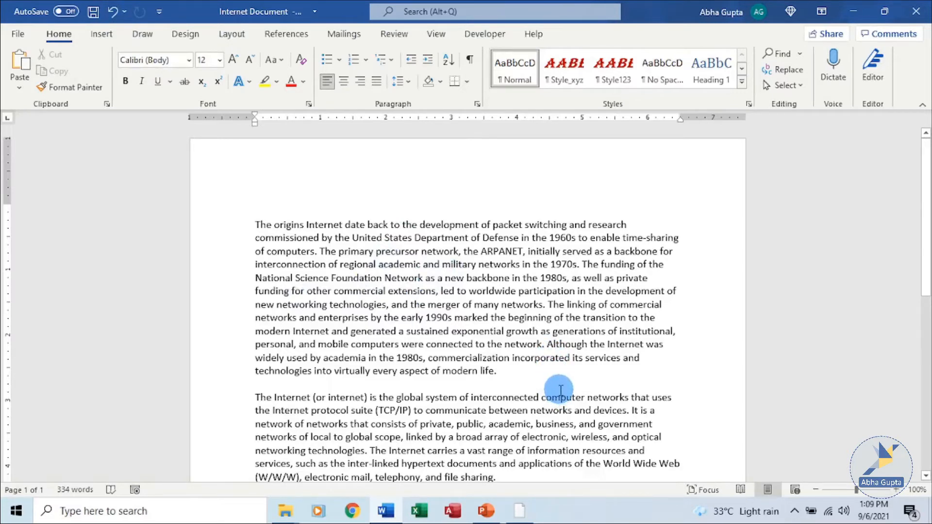
{"action": "key", "text": "ctrl+v"}
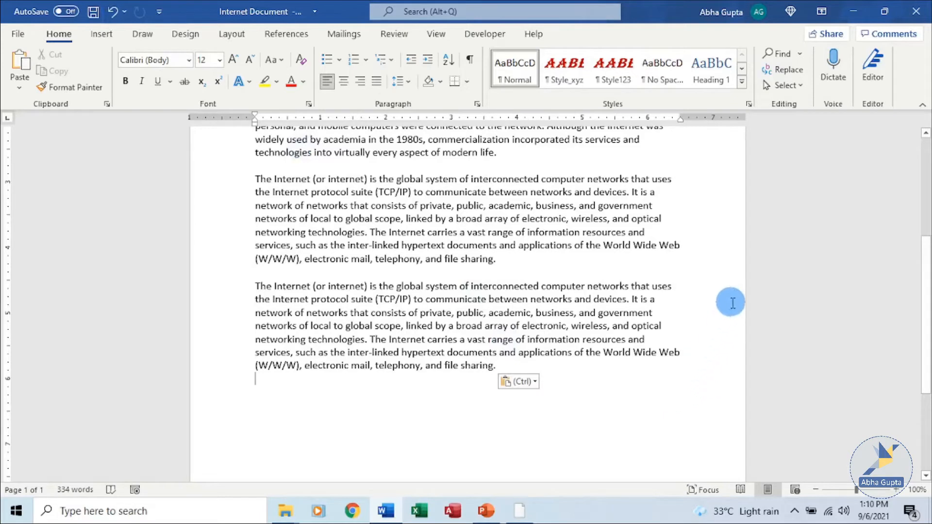
- Undo the paste, the added blank line and the cut of the first paragraph
{"action": "key", "text": "ctrl+z"}
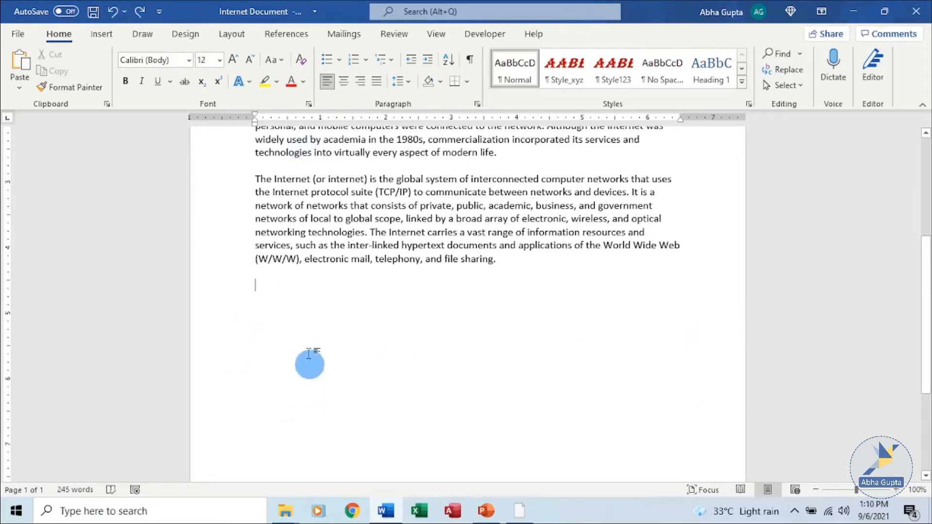
{"action": "scroll", "coordinate": [603, 374], "scroll_direction": "up", "scroll_amount": 4}
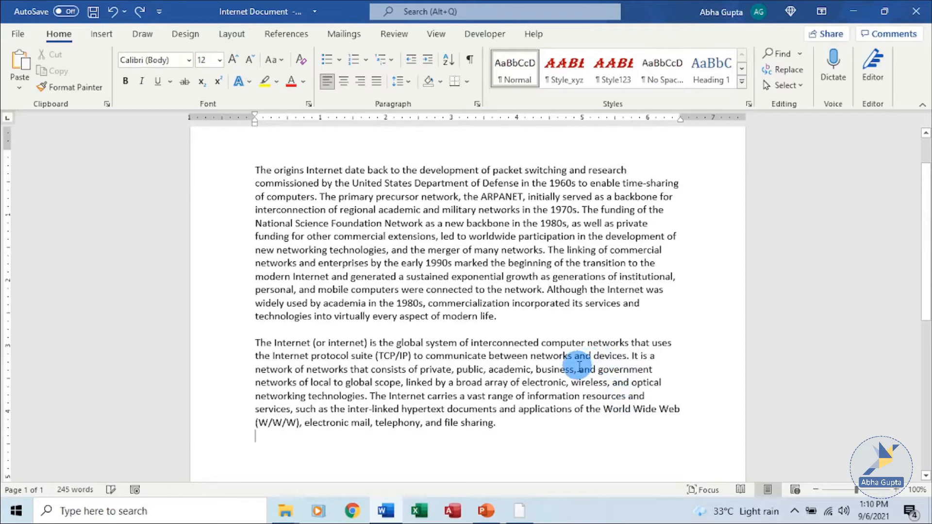
{"action": "key", "text": "ctrl+z"}
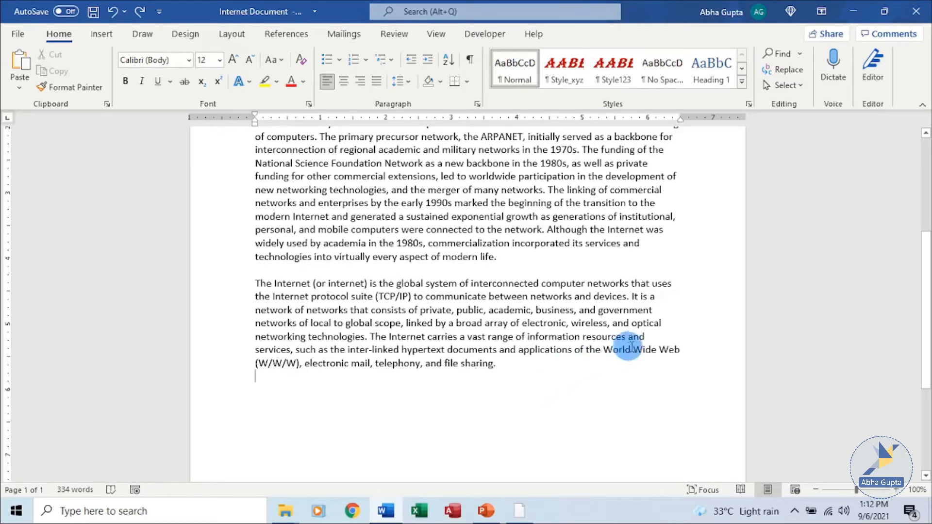
- Delete the last paragraph's final sentence, beginning "The Internet carries a vast range of information resources"
{"action": "left_click", "coordinate": [584, 349]}
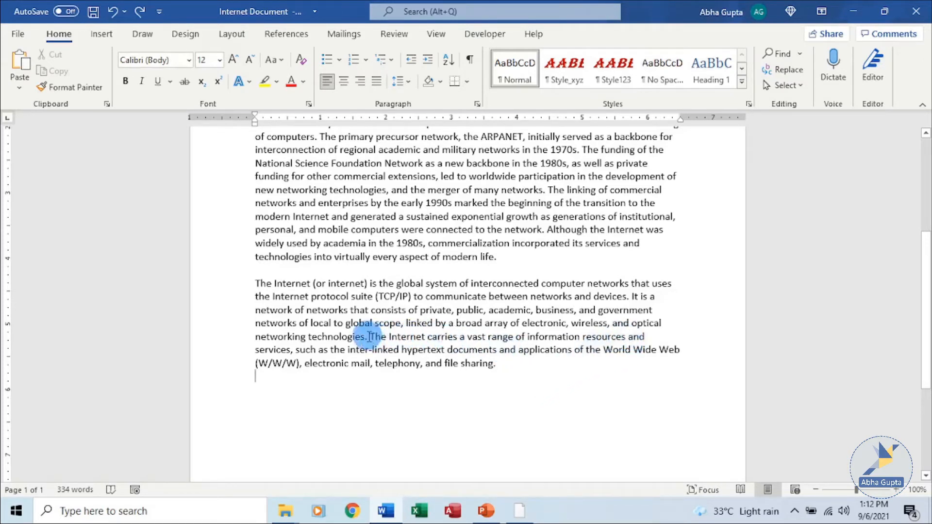
{"action": "left_click_drag", "start_coordinate": [367, 336], "coordinate": [527, 366]}
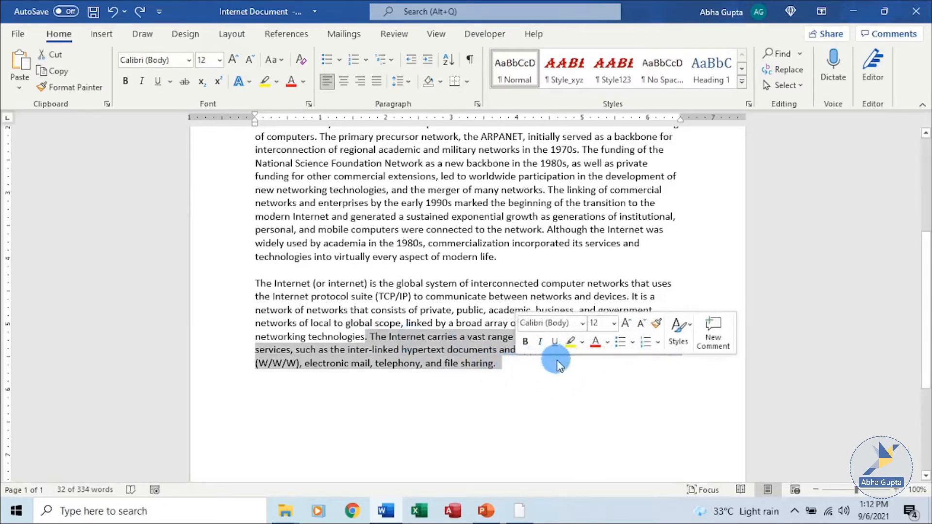
{"action": "key", "text": "Delete"}
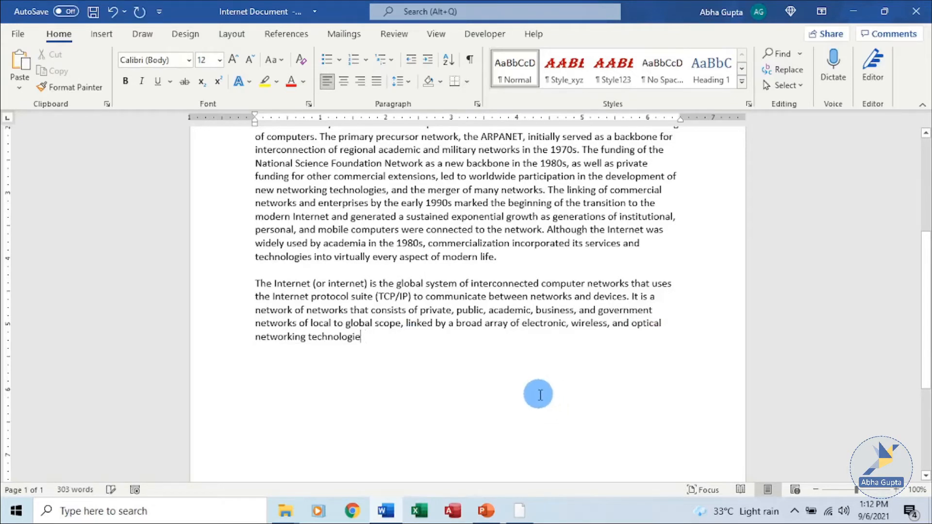
- Erase the remaining text of the last paragraph backwards, starting from "networking technologies"
{"action": "key", "text": "BackSpace"}
{"action": "key", "text": "BackSpace"}
{"action": "key", "text": "BackSpace"}
{"action": "key", "text": "BackSpace"}
{"action": "key", "text": "BackSpace"}
{"action": "key", "text": "BackSpace"}
{"action": "key", "text": "BackSpace"}
{"action": "key", "text": "BackSpace"}
{"action": "key", "text": "BackSpace"}
{"action": "key", "text": "BackSpace"}
{"action": "key", "text": "BackSpace"}
{"action": "key", "text": "BackSpace"}
{"action": "key", "text": "BackSpace"}
{"action": "key", "text": "BackSpace"}
{"action": "key", "text": "BackSpace"}
{"action": "key", "text": "BackSpace"}
{"action": "key", "text": "BackSpace"}
{"action": "key", "text": "BackSpace"}
{"action": "key", "text": "BackSpace"}
{"action": "key", "text": "BackSpace"}
{"action": "key", "text": "BackSpace"}
{"action": "key", "text": "BackSpace"}
{"action": "key", "text": "BackSpace"}
{"action": "key", "text": "BackSpace"}
{"action": "key", "text": "BackSpace"}
{"action": "key", "text": "BackSpace"}
{"action": "key", "text": "BackSpace"}
{"action": "key", "text": "BackSpace"}
{"action": "key", "text": "BackSpace"}
{"action": "key", "text": "BackSpace"}
{"action": "key", "text": "BackSpace"}
{"action": "key", "text": "BackSpace"}
{"action": "key", "text": "BackSpace"}
{"action": "key", "text": "BackSpace"}
{"action": "key", "text": "BackSpace"}
{"action": "key", "text": "BackSpace"}
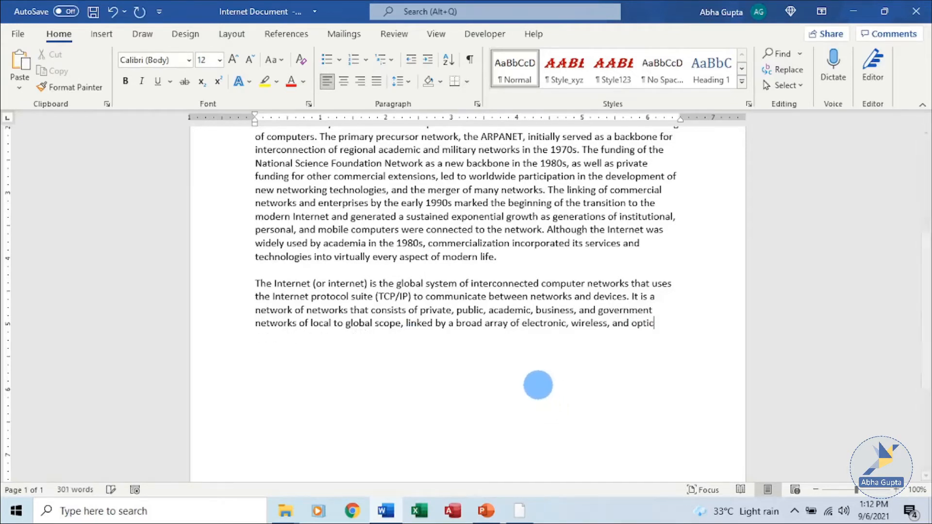
{"action": "key", "text": "BackSpace"}
{"action": "key", "text": "BackSpace"}
{"action": "key", "text": "BackSpace"}
{"action": "key", "text": "BackSpace"}
{"action": "key", "text": "BackSpace"}
{"action": "key", "text": "BackSpace"}
{"action": "key", "text": "BackSpace"}
{"action": "key", "text": "BackSpace"}
{"action": "key", "text": "BackSpace"}
{"action": "key", "text": "BackSpace"}
{"action": "key", "text": "BackSpace"}
{"action": "key", "text": "BackSpace"}
{"action": "key", "text": "BackSpace"}
{"action": "key", "text": "BackSpace"}
{"action": "key", "text": "BackSpace"}
{"action": "key", "text": "BackSpace"}
{"action": "key", "text": "BackSpace"}
{"action": "key", "text": "BackSpace"}
{"action": "key", "text": "BackSpace"}
{"action": "key", "text": "BackSpace"}
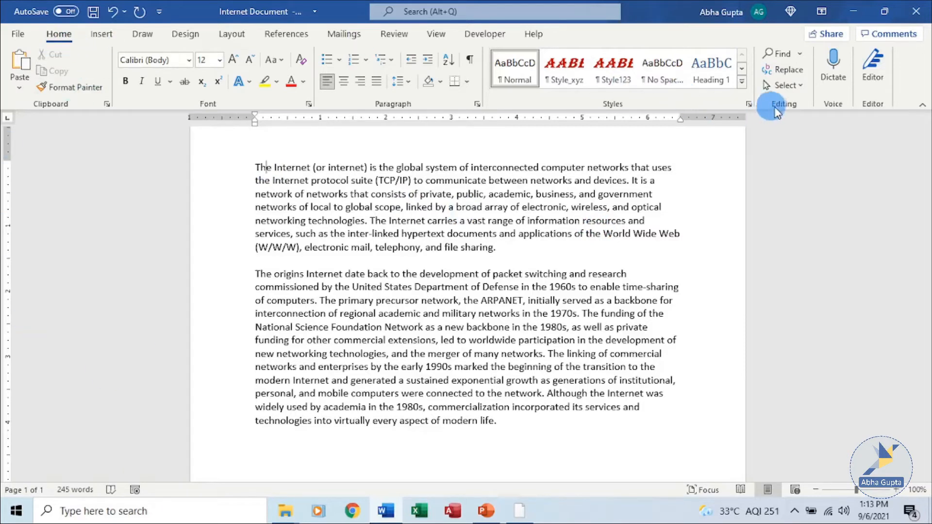
{"action": "left_click", "coordinate": [804, 52]}
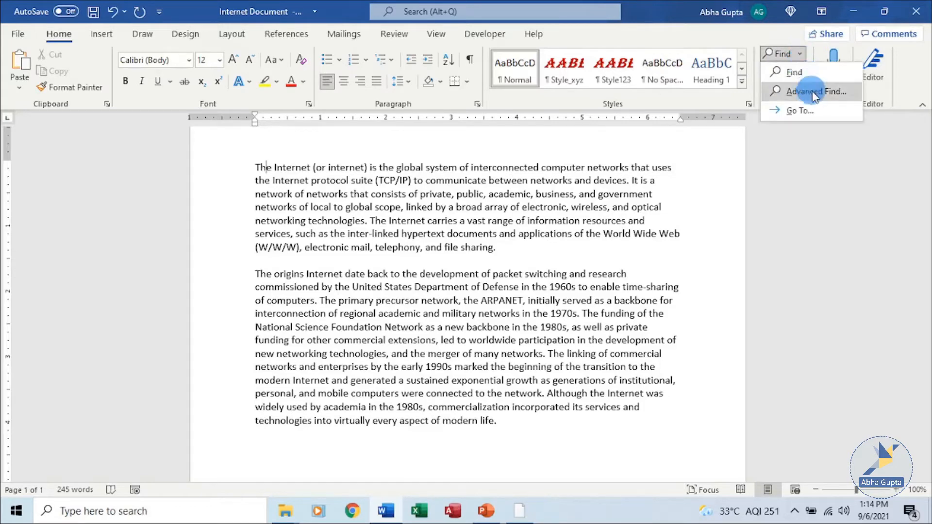
{"action": "left_click", "coordinate": [814, 92]}
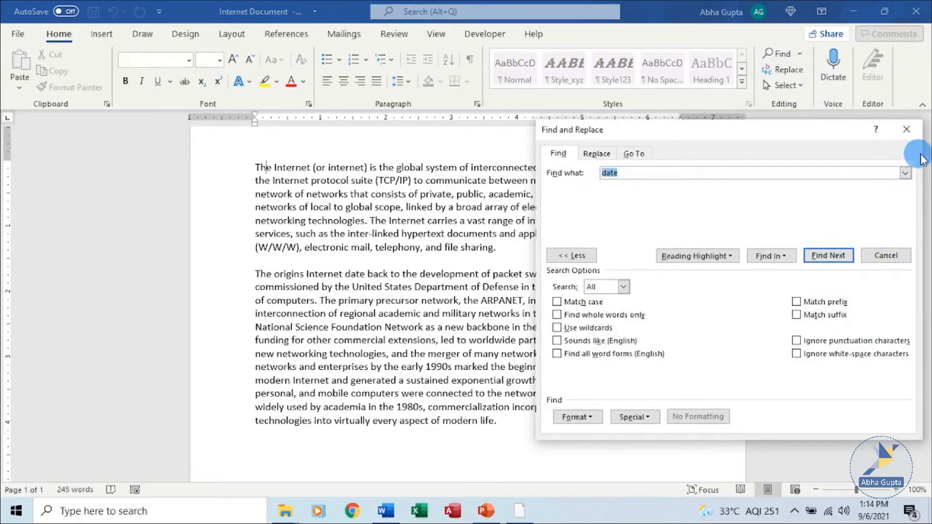
{"action": "left_click", "coordinate": [906, 129]}
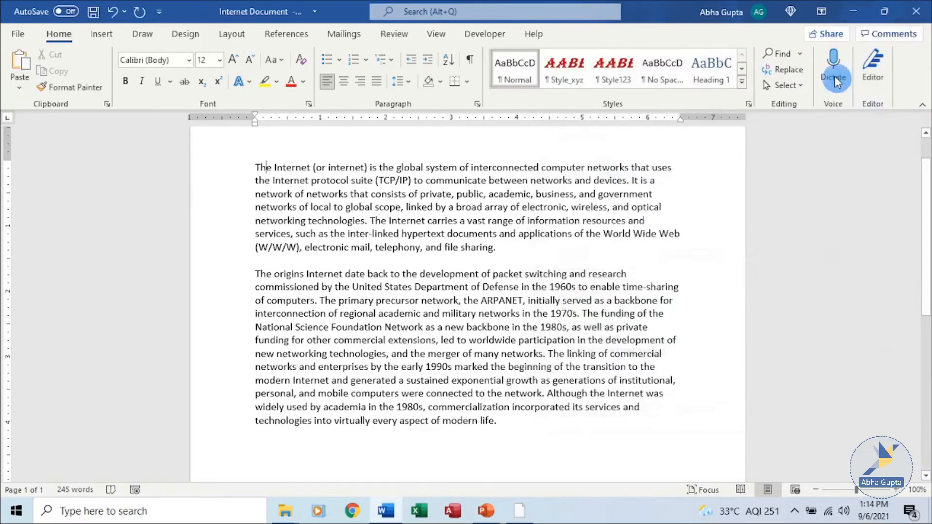
- Search the document for "internet" with the basic Find command and close the search results
{"action": "left_click", "coordinate": [783, 53]}
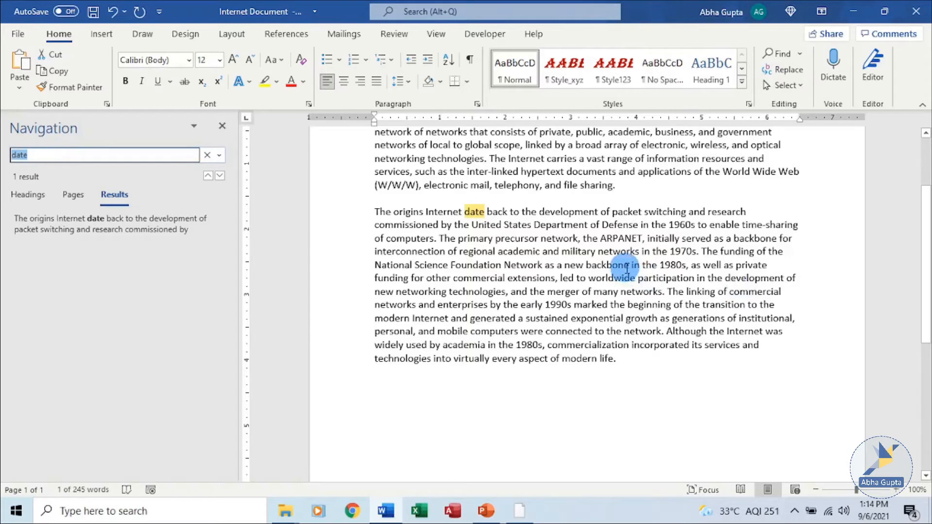
{"action": "left_click", "coordinate": [28, 155]}
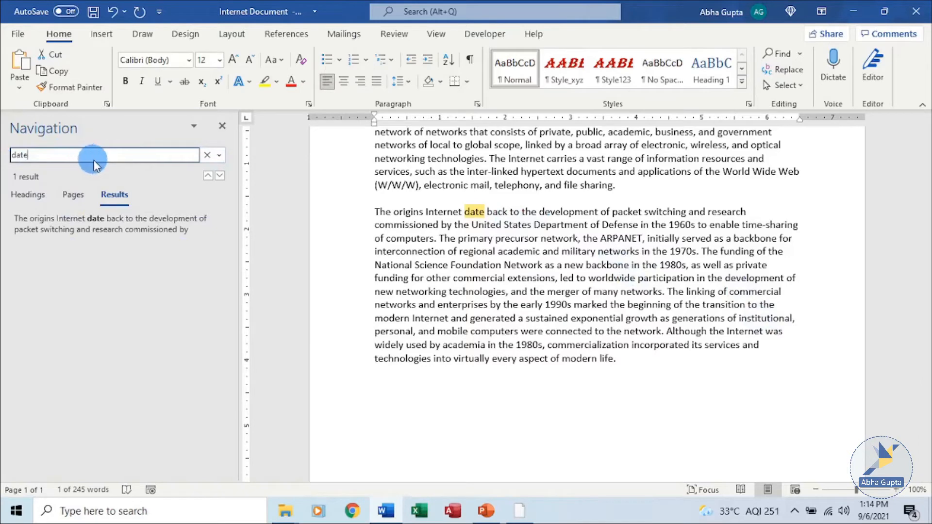
{"action": "type", "text": "internet"}
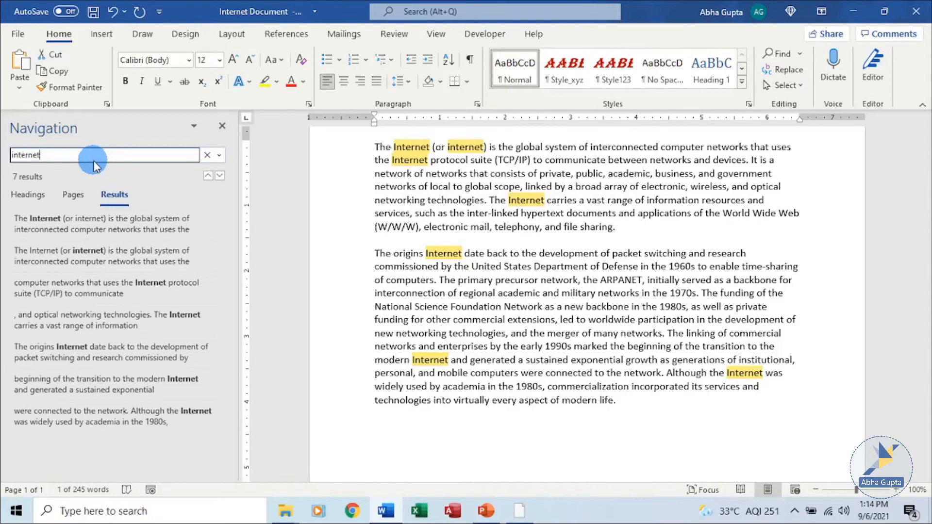
{"action": "left_click", "coordinate": [221, 127]}
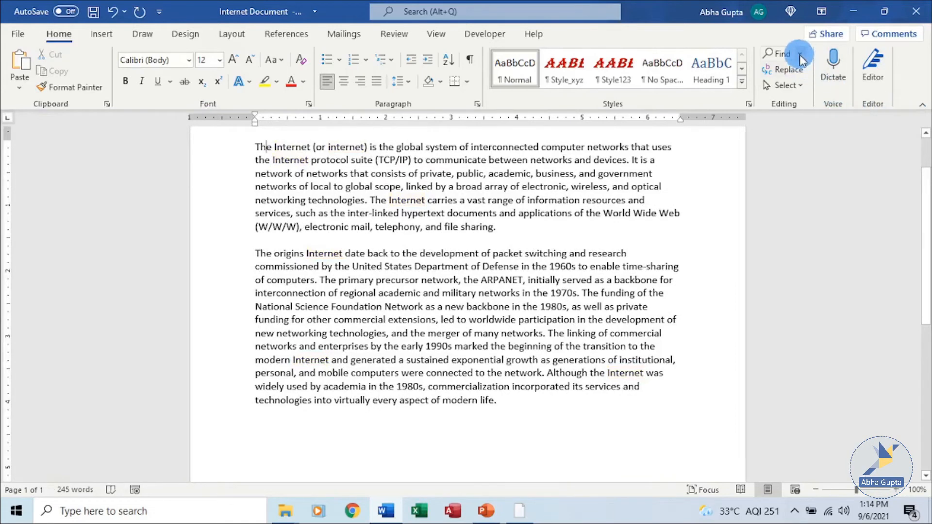
- Open Advanced Find for the word "internet", hide the additional search options and move the dialog lower over the document
{"action": "left_click", "coordinate": [800, 54]}
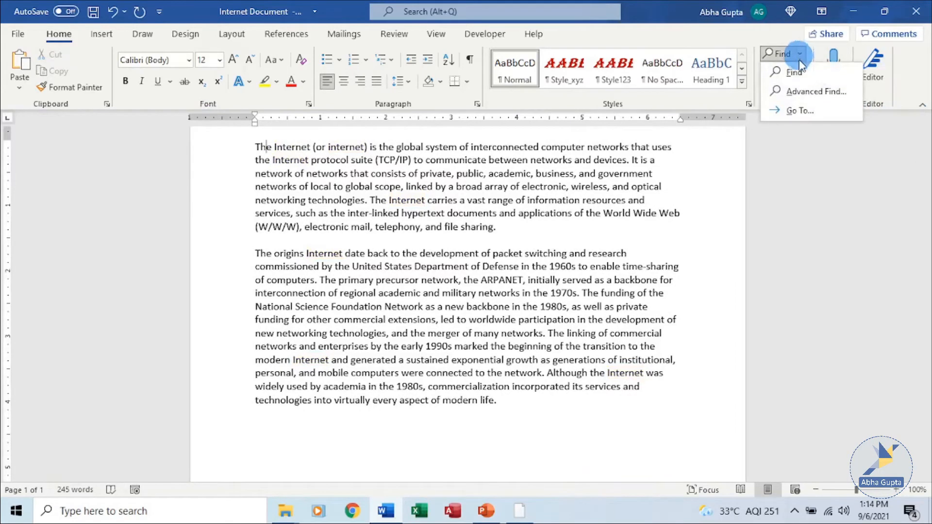
{"action": "left_click", "coordinate": [816, 93]}
{"action": "left_click_drag", "start_coordinate": [715, 125], "coordinate": [705, 159]}
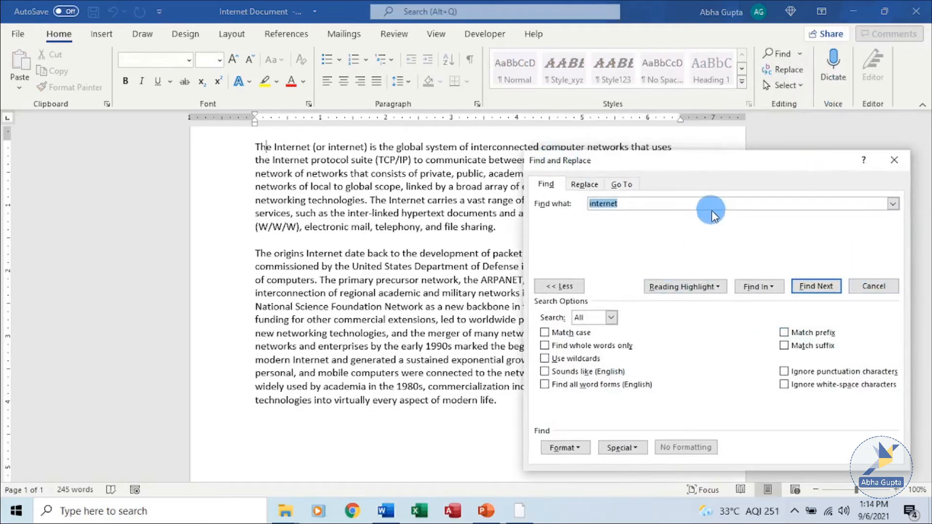
{"action": "left_click", "coordinate": [559, 286]}
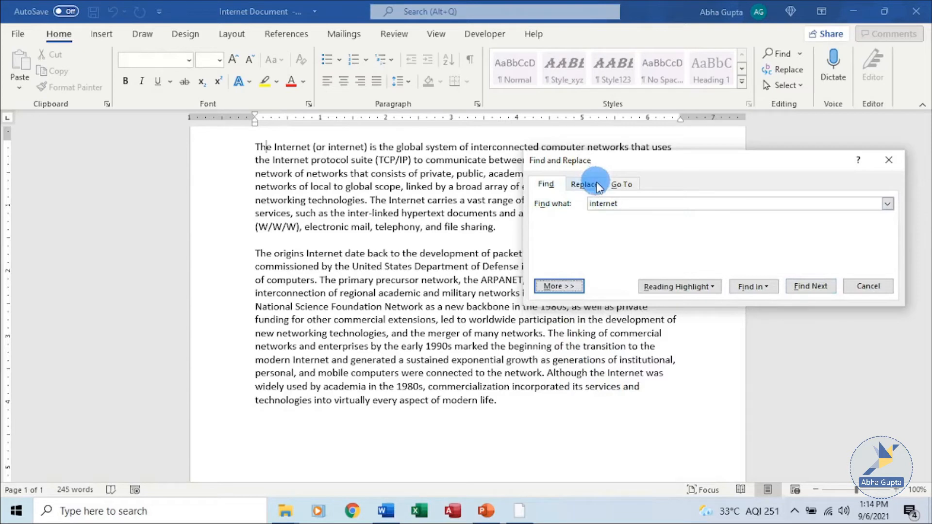
{"action": "left_click_drag", "start_coordinate": [703, 166], "coordinate": [714, 217]}
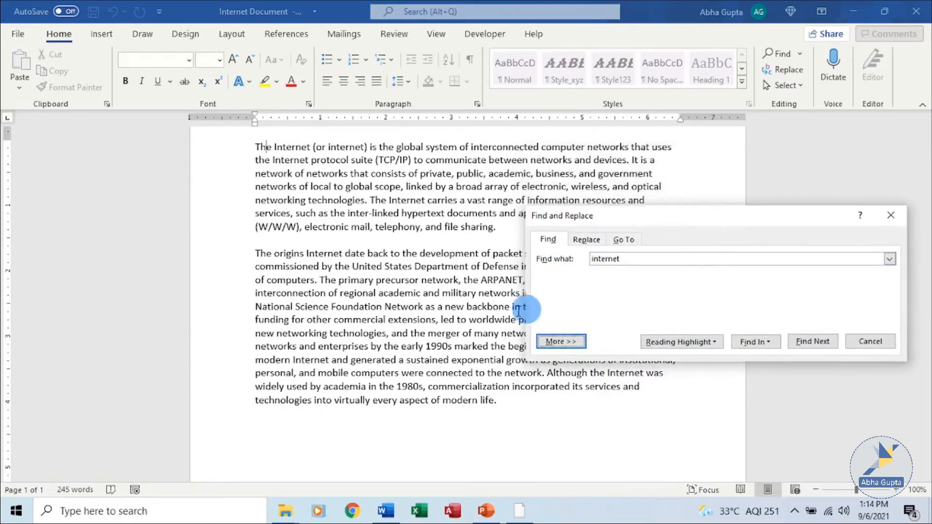
{"action": "left_click", "coordinate": [640, 257]}
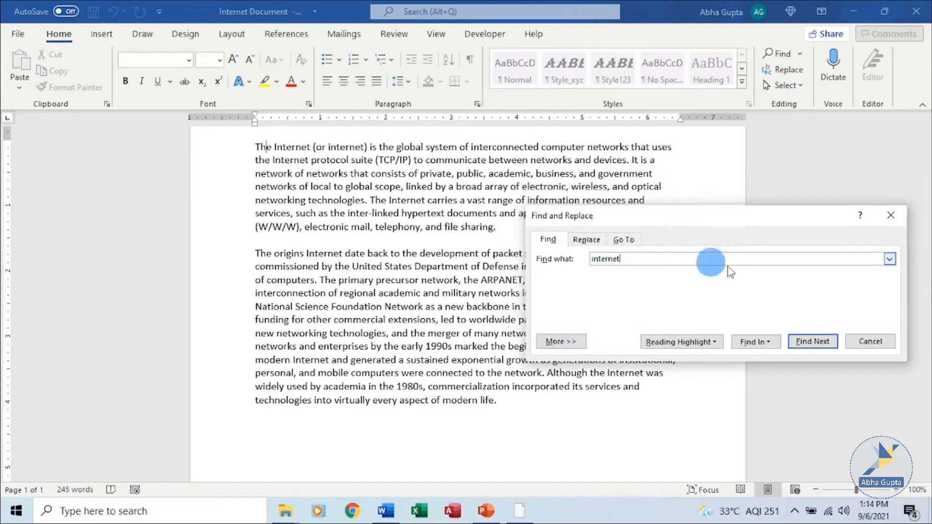
- Step through the occurrences of "internet" one by one, up to the one in the second paragraph's first line
{"action": "left_click", "coordinate": [828, 343]}
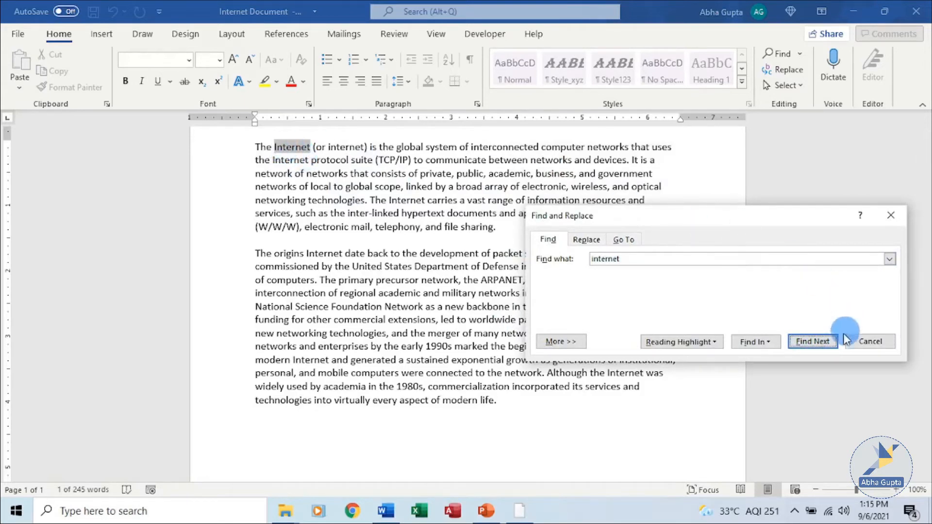
{"action": "left_click", "coordinate": [825, 343]}
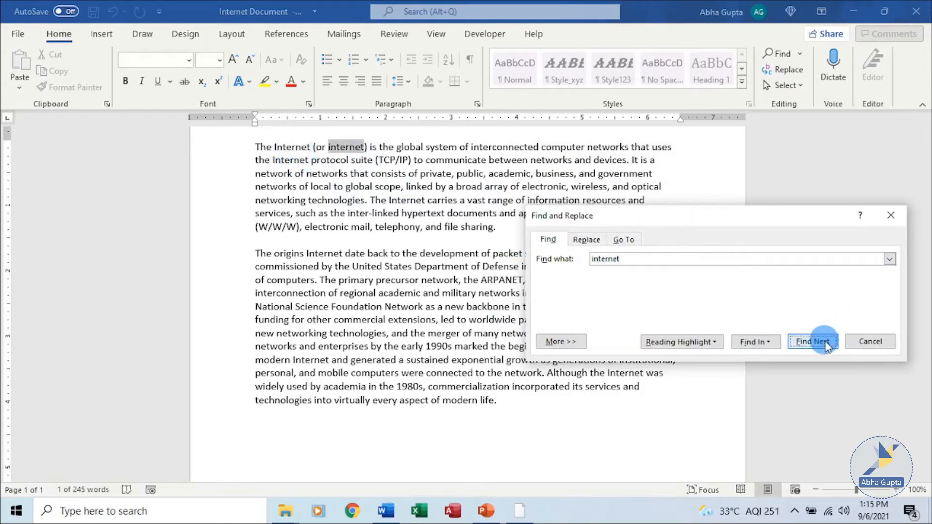
{"action": "left_click", "coordinate": [825, 343]}
{"action": "left_click", "coordinate": [825, 343]}
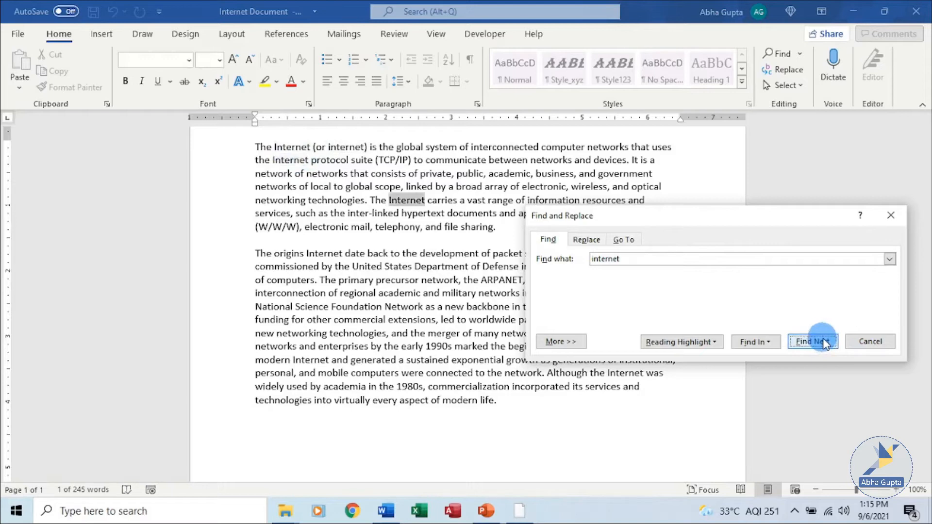
{"action": "left_click", "coordinate": [826, 343]}
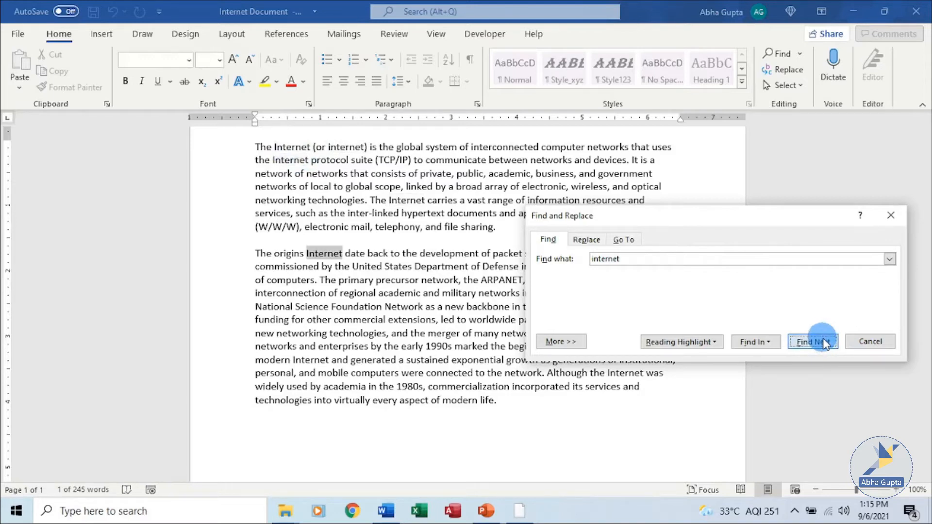
- Step through the remaining occurrences of "internet" to the end of the document and dismiss the search-finished message
{"action": "left_click", "coordinate": [823, 341]}
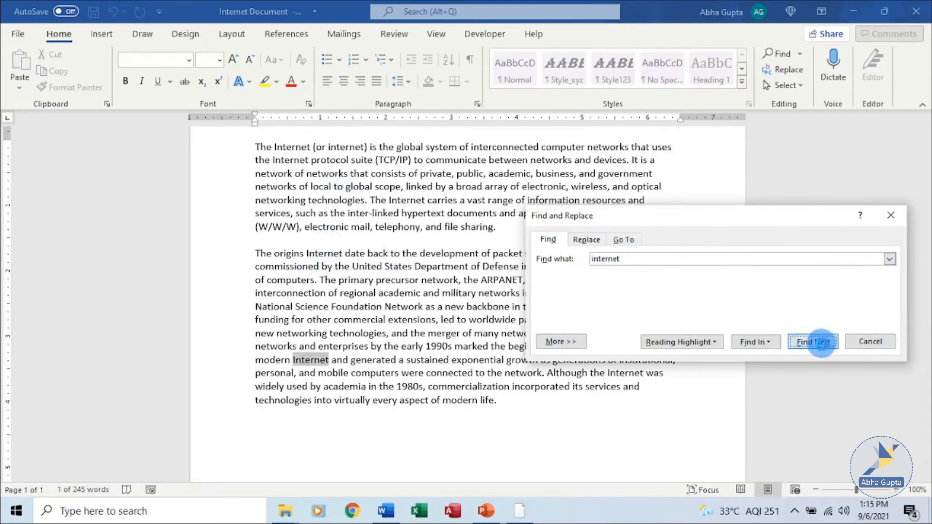
{"action": "left_click", "coordinate": [821, 342]}
{"action": "left_click", "coordinate": [821, 341]}
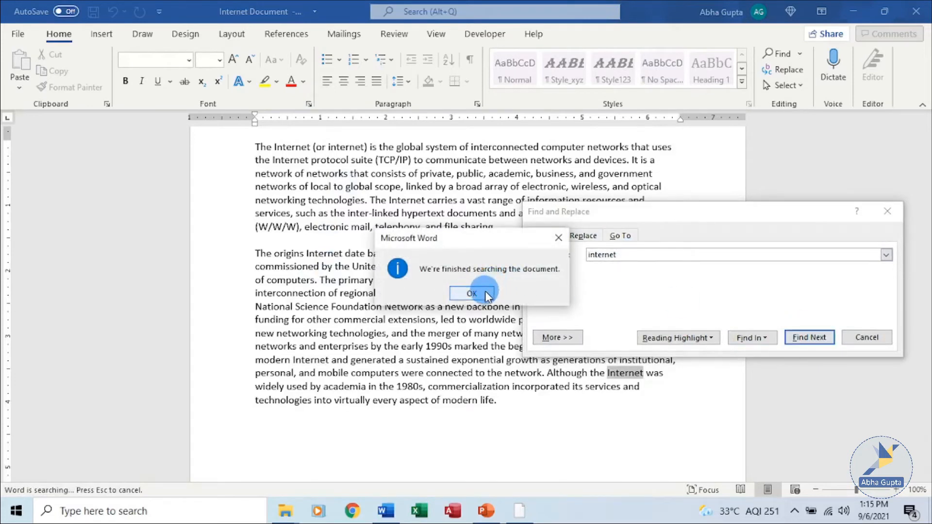
{"action": "left_click", "coordinate": [471, 290]}
{"action": "left_click", "coordinate": [471, 293]}
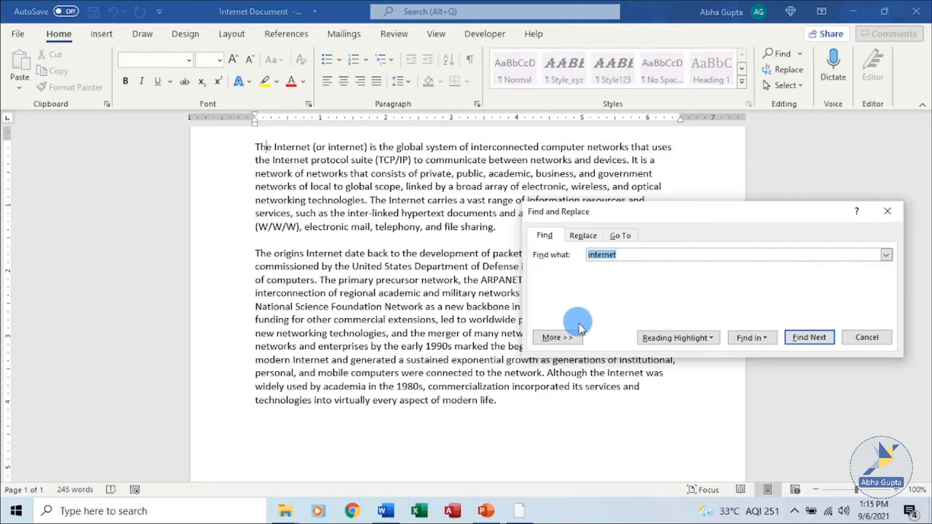
- Show the additional search options, turn on Match case and find the next lowercase "internet"
{"action": "left_click", "coordinate": [564, 337]}
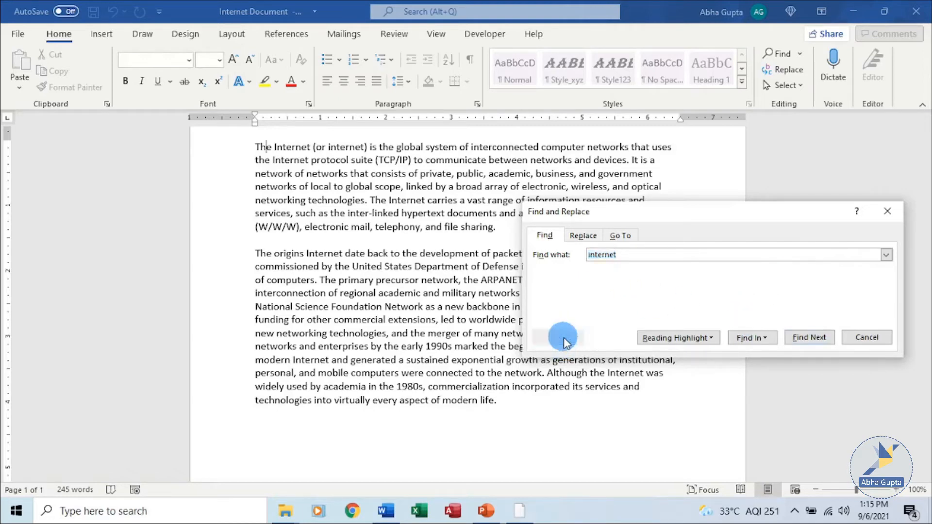
{"action": "left_click_drag", "start_coordinate": [767, 210], "coordinate": [760, 128]}
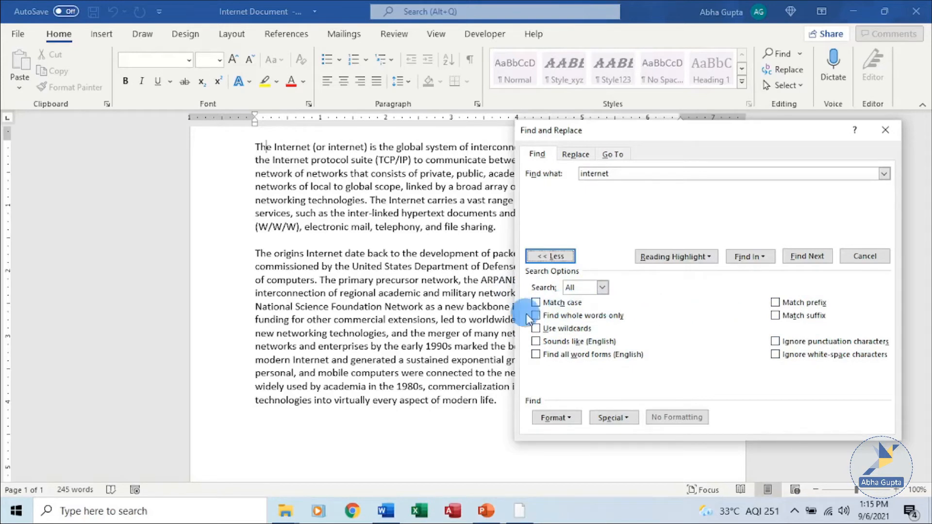
{"action": "left_click", "coordinate": [561, 301]}
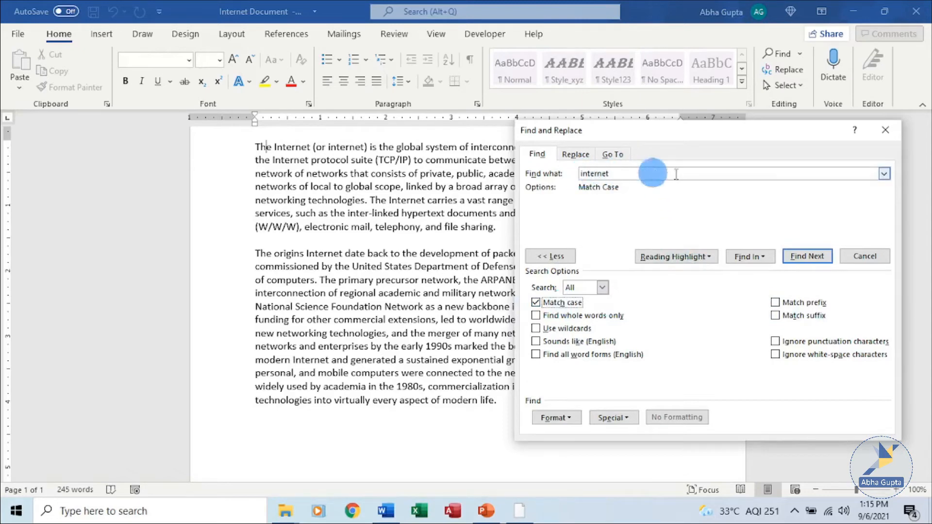
{"action": "left_click_drag", "start_coordinate": [714, 135], "coordinate": [737, 177]}
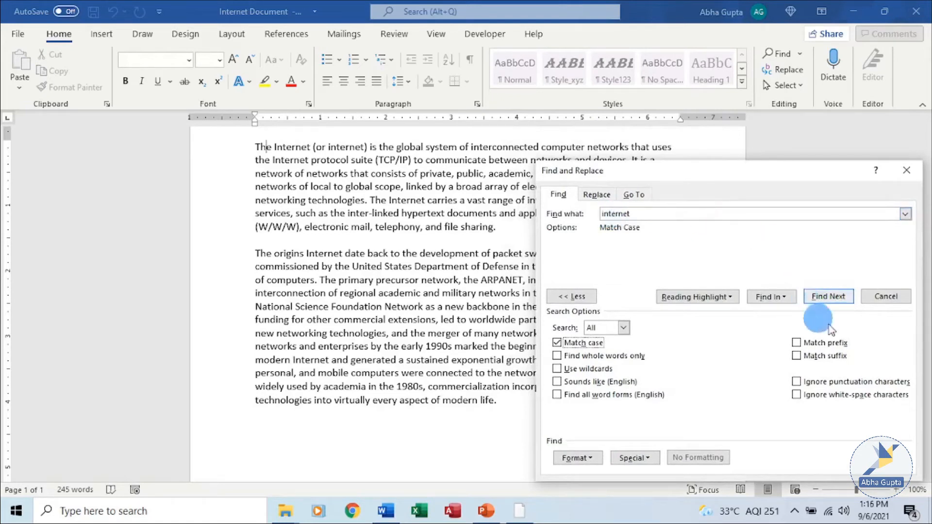
{"action": "left_click", "coordinate": [828, 297]}
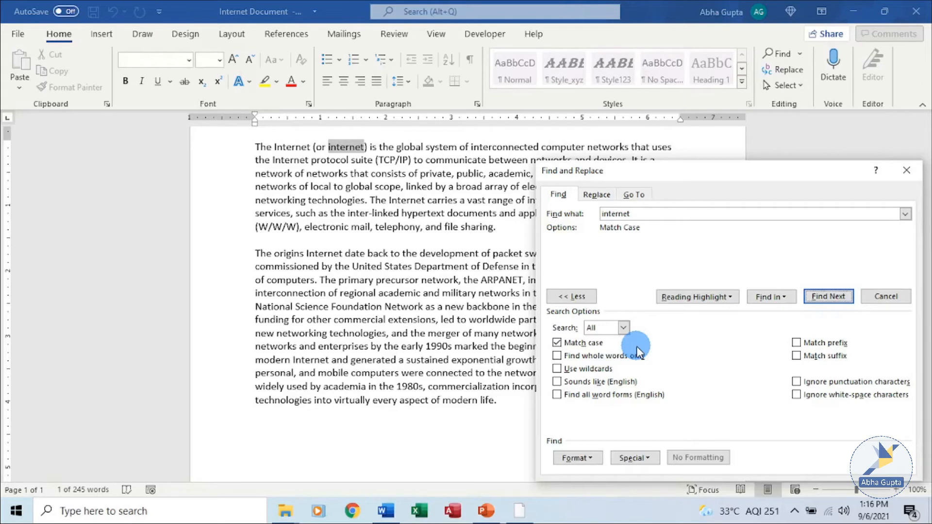
- Turn off Match case and search the document for "w/w/w"
{"action": "left_click", "coordinate": [637, 345]}
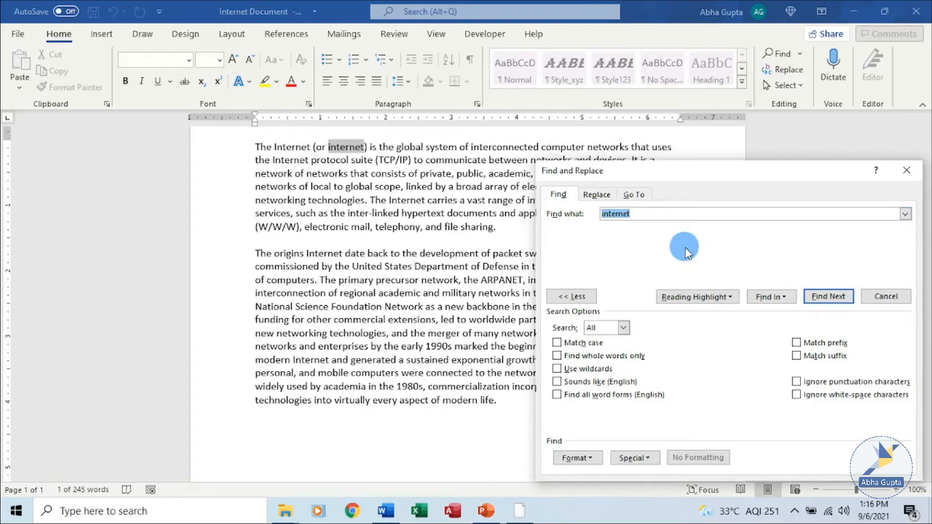
{"action": "type", "text": "w/w/w"}
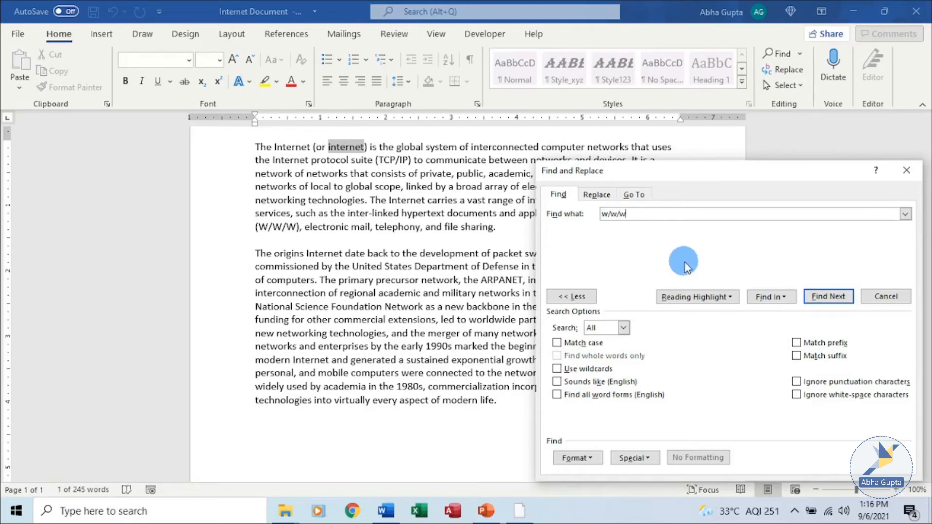
{"action": "left_click", "coordinate": [846, 297]}
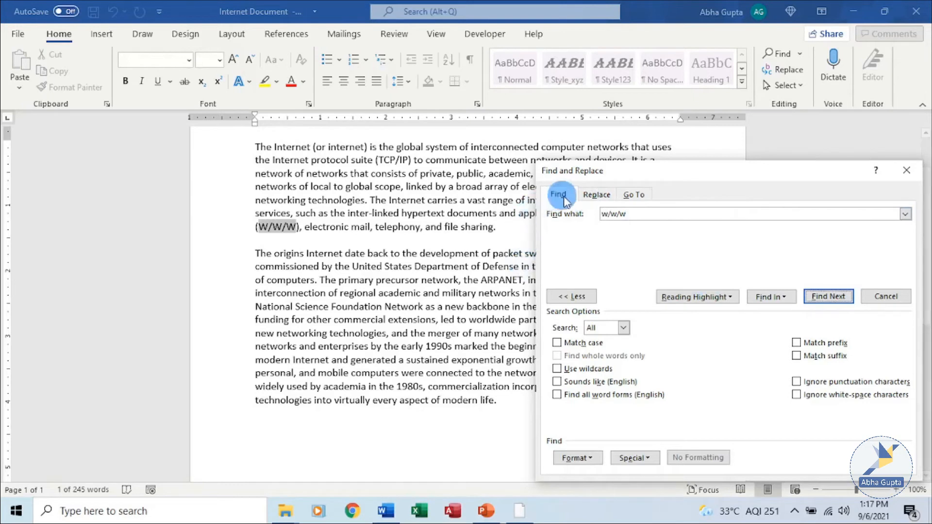
- Replace all occurrences of "w/w/w" with "WWW" in the document and dismiss the completion message
{"action": "left_click", "coordinate": [596, 194]}
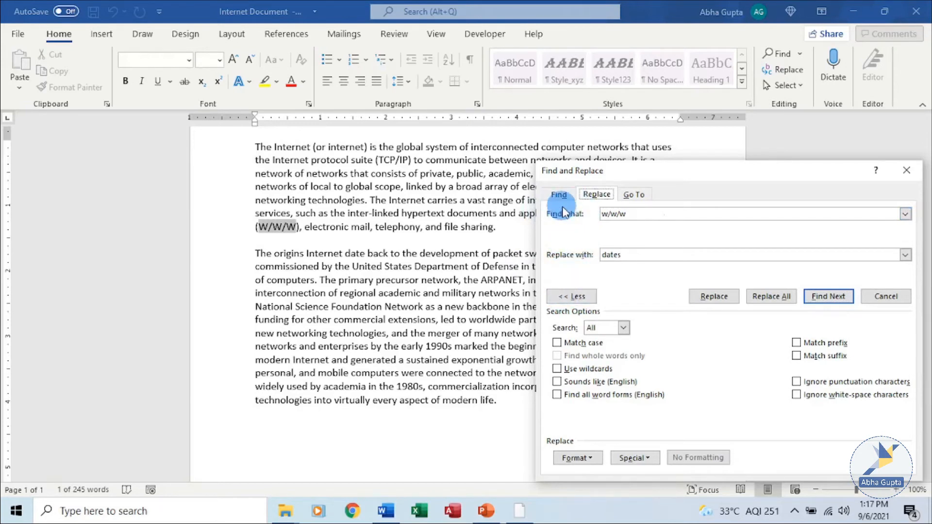
{"action": "left_click", "coordinate": [668, 258]}
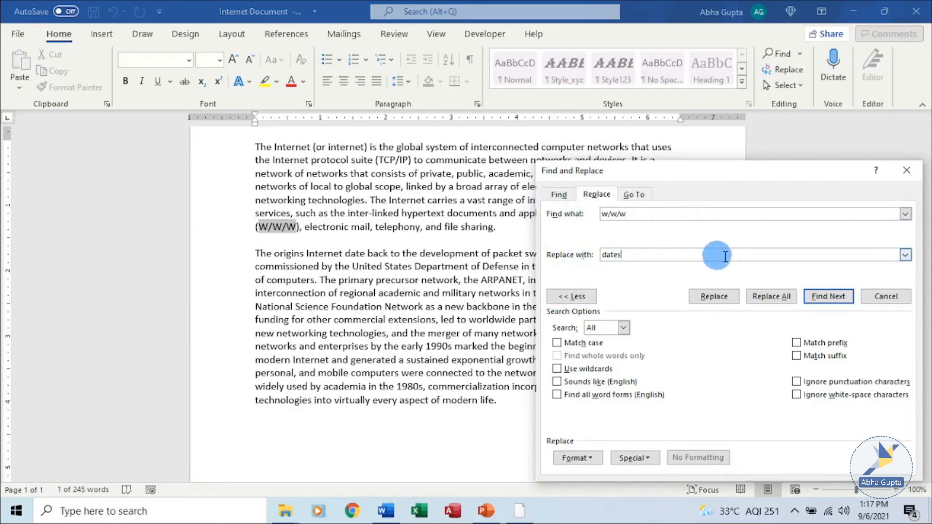
{"action": "left_click", "coordinate": [656, 213]}
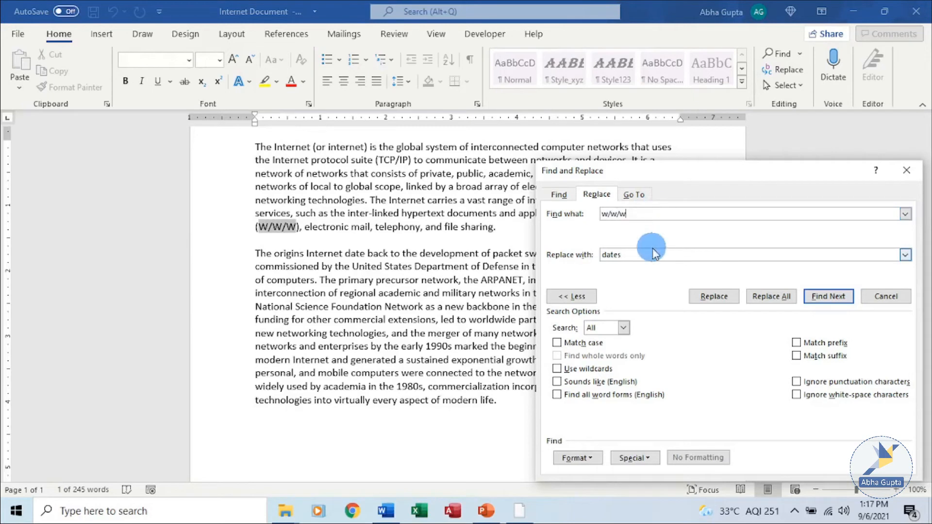
{"action": "left_click", "coordinate": [681, 255]}
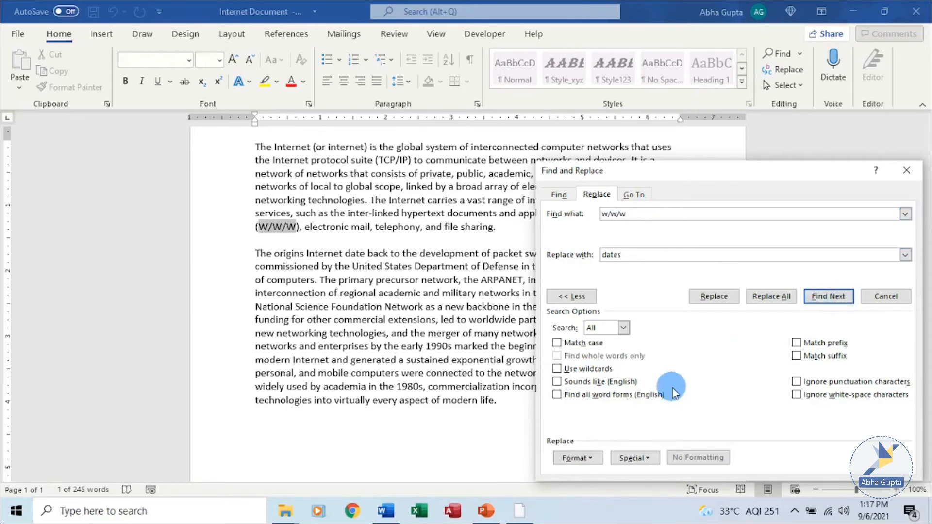
{"action": "key", "text": "BackSpace"}
{"action": "key", "text": "BackSpace"}
{"action": "key", "text": "BackSpace"}
{"action": "key", "text": "BackSpace"}
{"action": "key", "text": "BackSpace"}
{"action": "type", "text": "ww"}
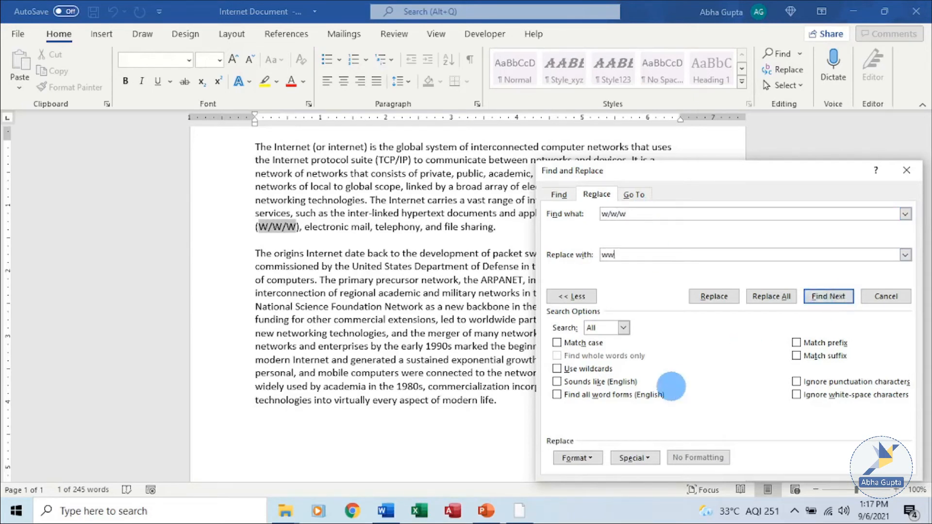
{"action": "key", "text": "BackSpace"}
{"action": "type", "text": "WW"}
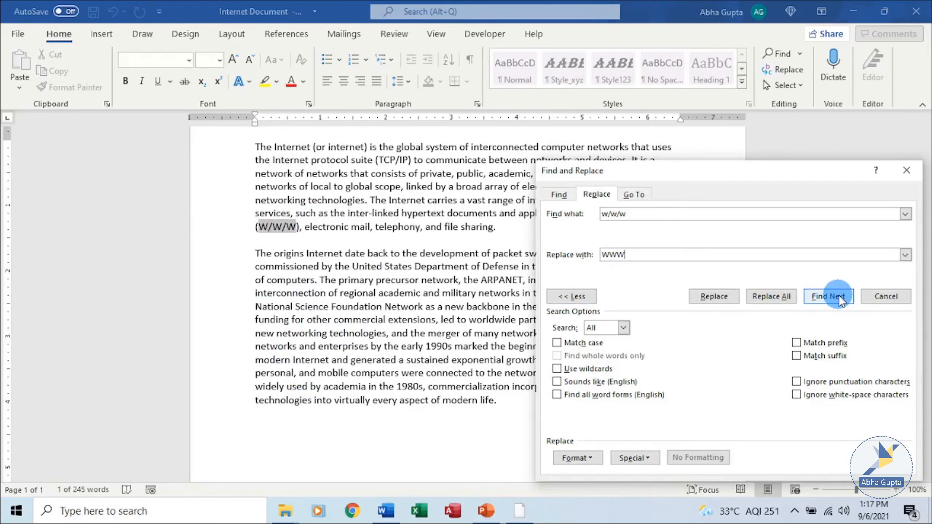
{"action": "left_click", "coordinate": [776, 295]}
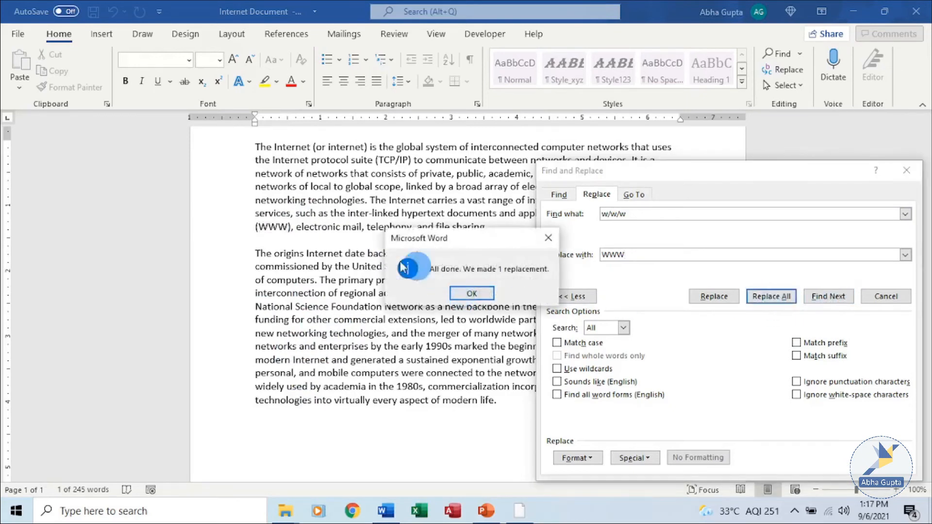
{"action": "left_click", "coordinate": [475, 292]}
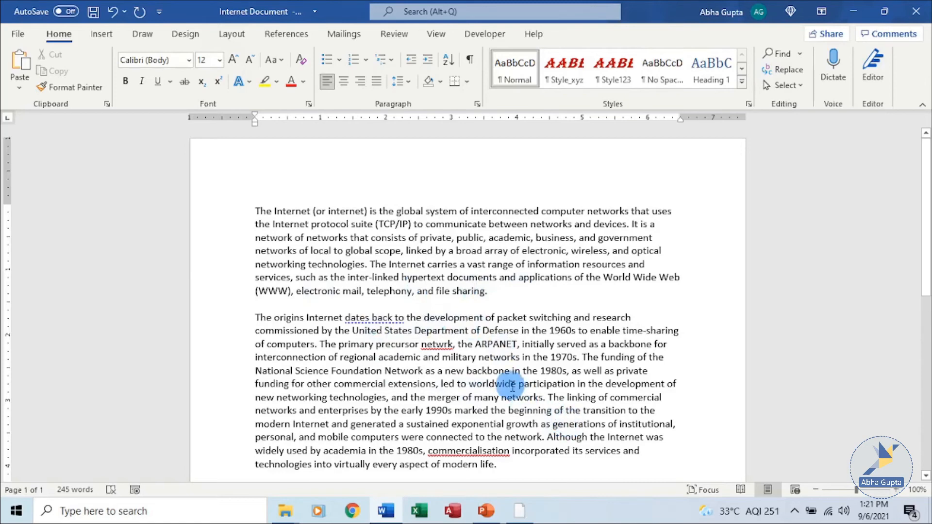
- Correct the misspelled word "netwrk" in the second paragraph to the suggested spelling "network"
{"action": "scroll", "coordinate": [496, 383], "scroll_direction": "down", "scroll_amount": 1}
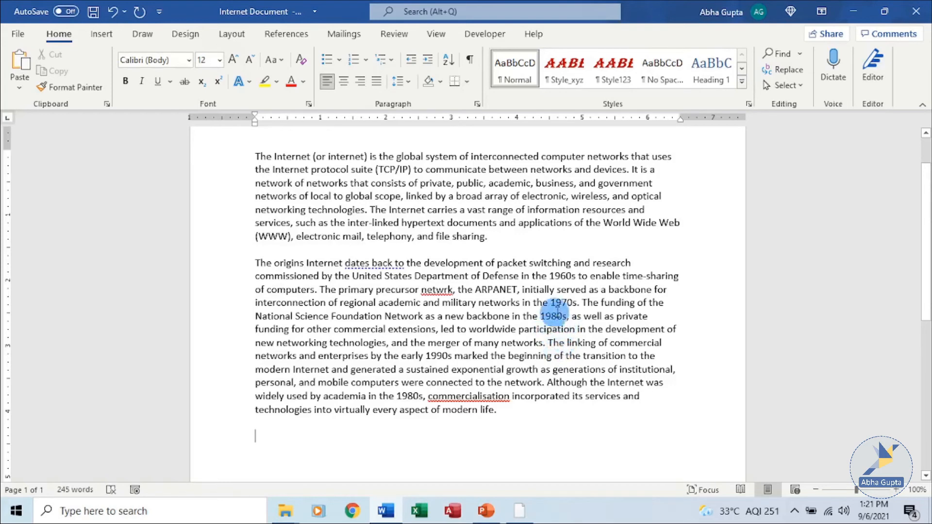
{"action": "right_click", "coordinate": [433, 290]}
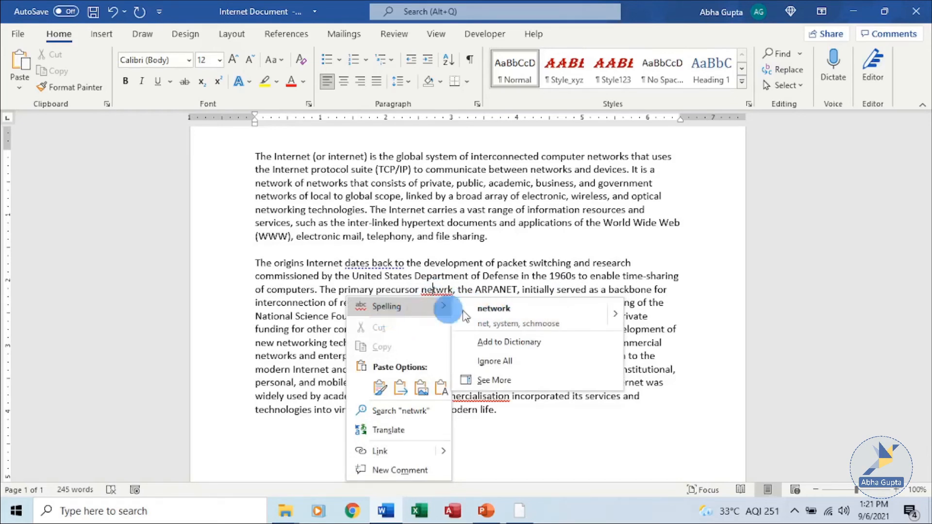
{"action": "left_click", "coordinate": [517, 314]}
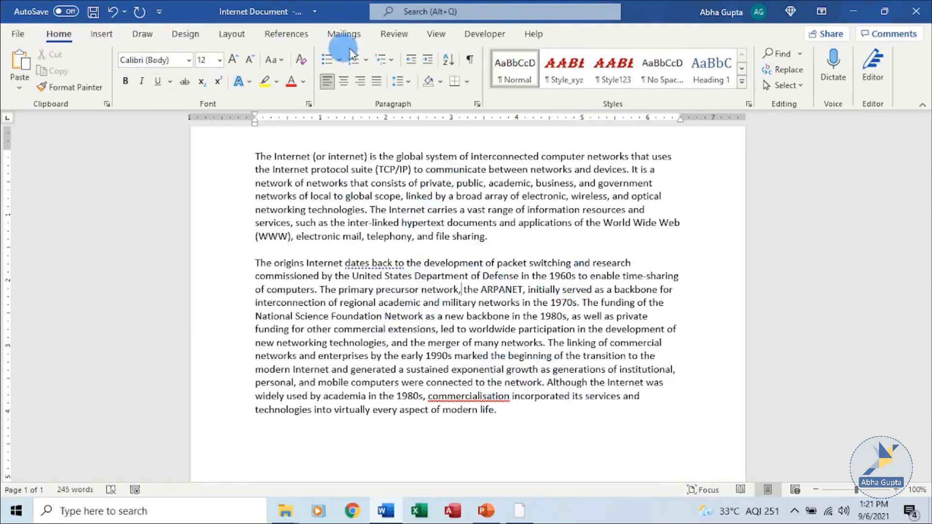
- Run the Editor's spelling check and change "commercialisation" to the suggested "commercialization"
{"action": "left_click", "coordinate": [394, 34]}
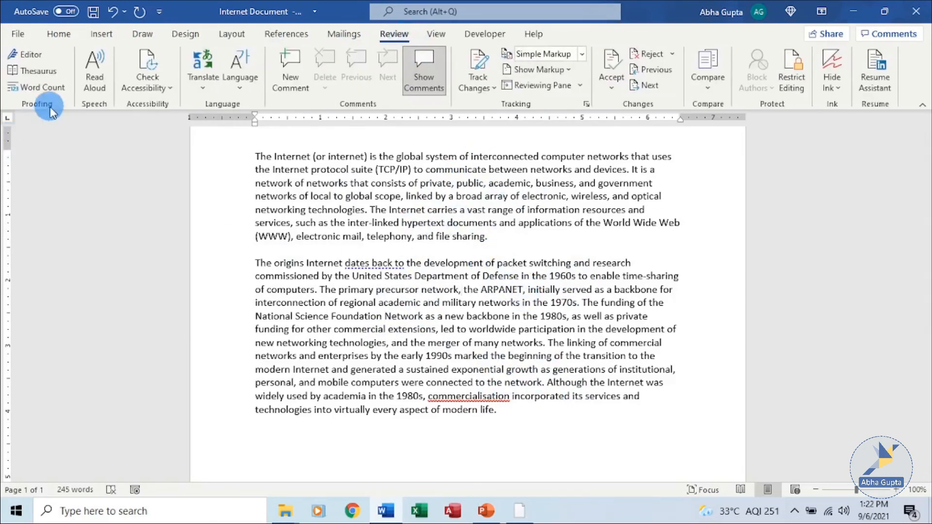
{"action": "left_click", "coordinate": [32, 55]}
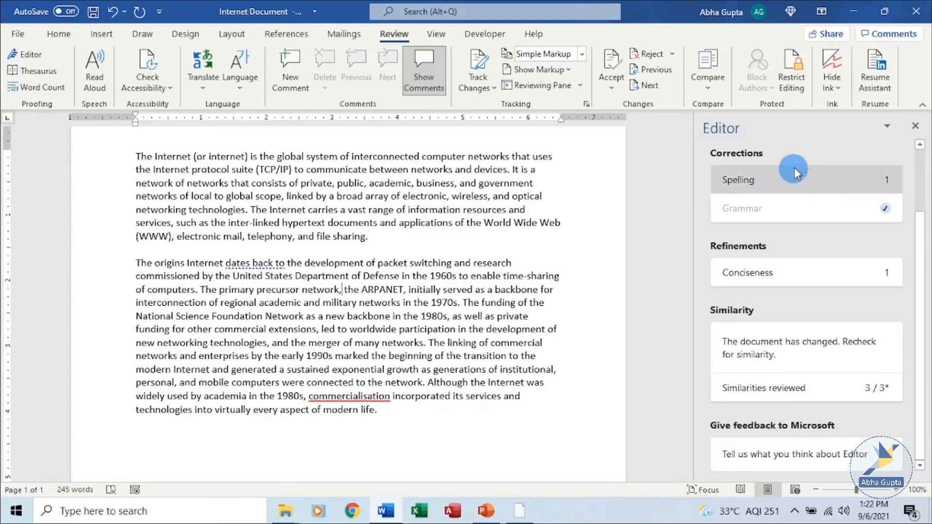
{"action": "left_click", "coordinate": [813, 187]}
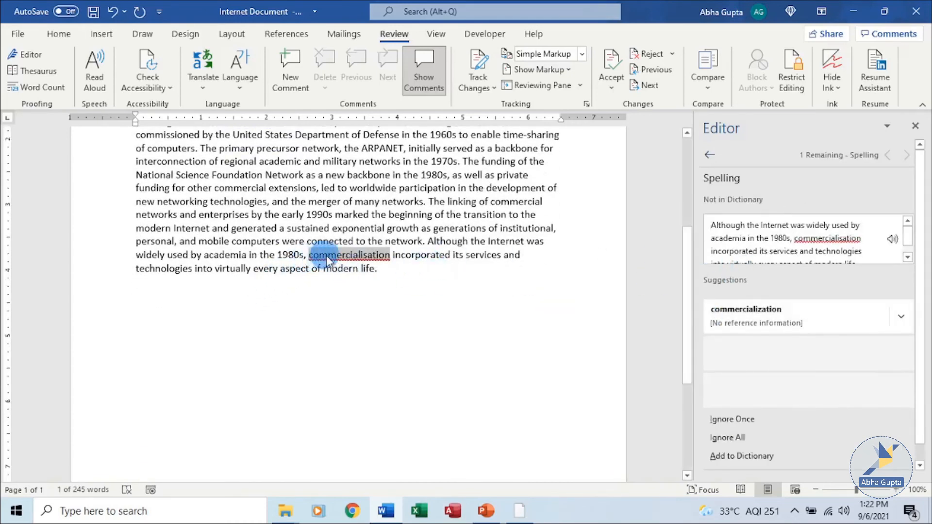
{"action": "left_click", "coordinate": [888, 315]}
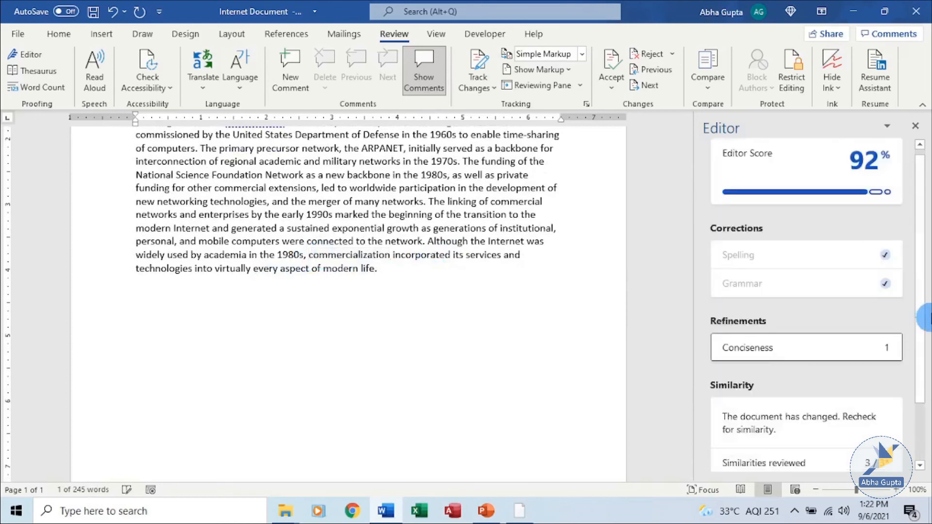
- Close the Editor and accept the conciseness suggestion "dates to" for "dates back to" in the second paragraph's first line
{"action": "scroll", "coordinate": [418, 296], "scroll_direction": "up", "scroll_amount": 5}
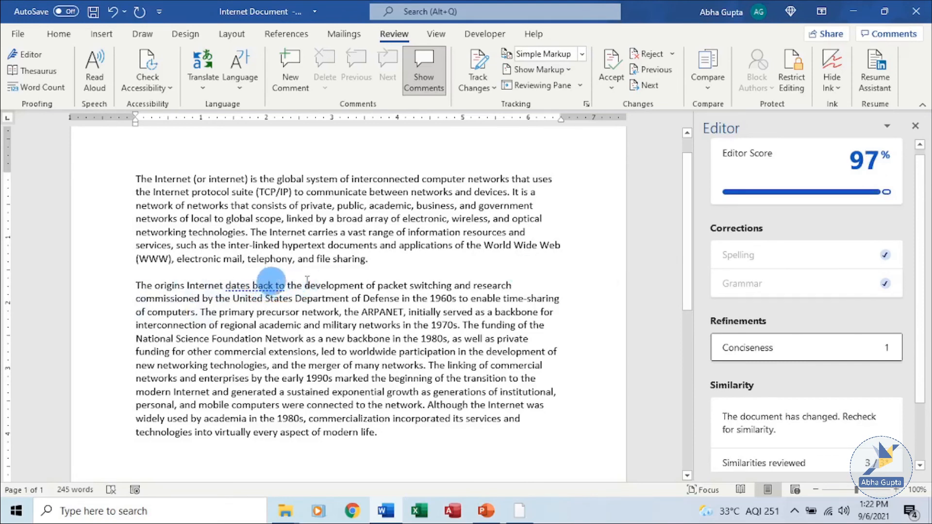
{"action": "left_click", "coordinate": [918, 127]}
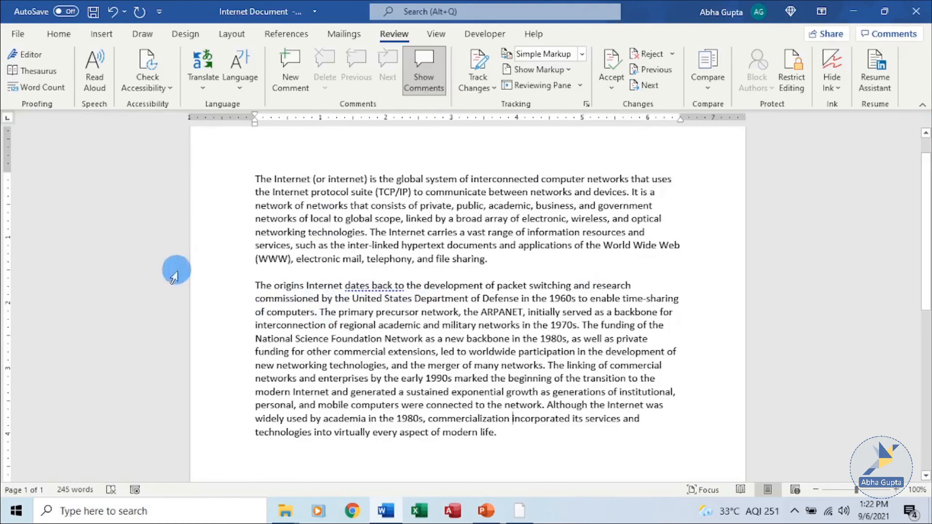
{"action": "right_click", "coordinate": [356, 284]}
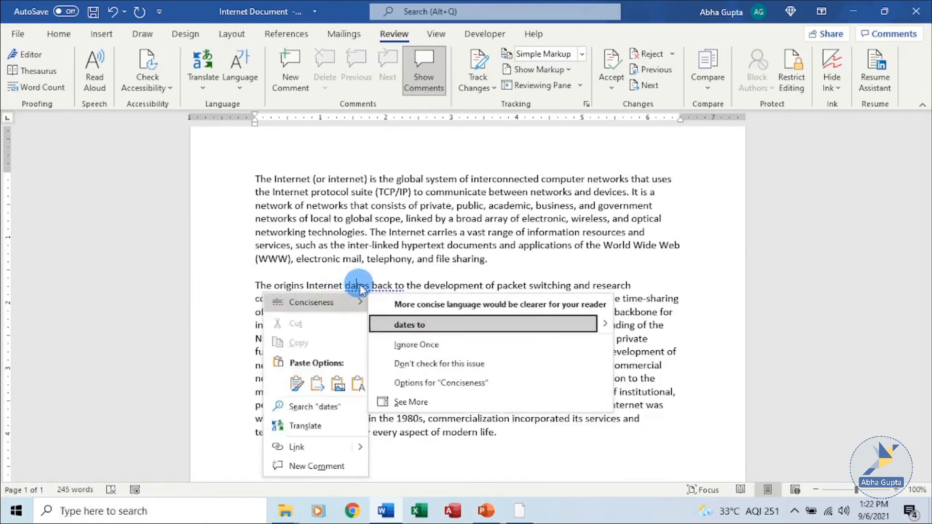
{"action": "left_click", "coordinate": [442, 325]}
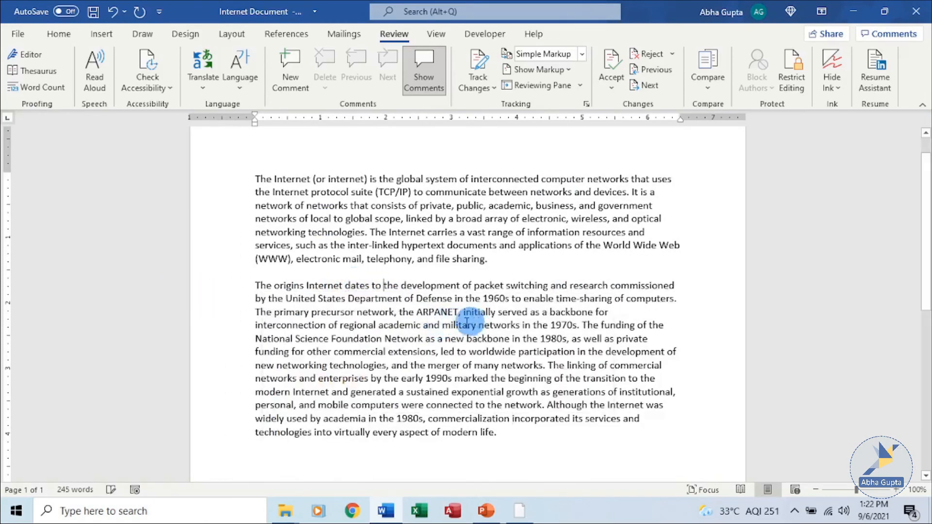